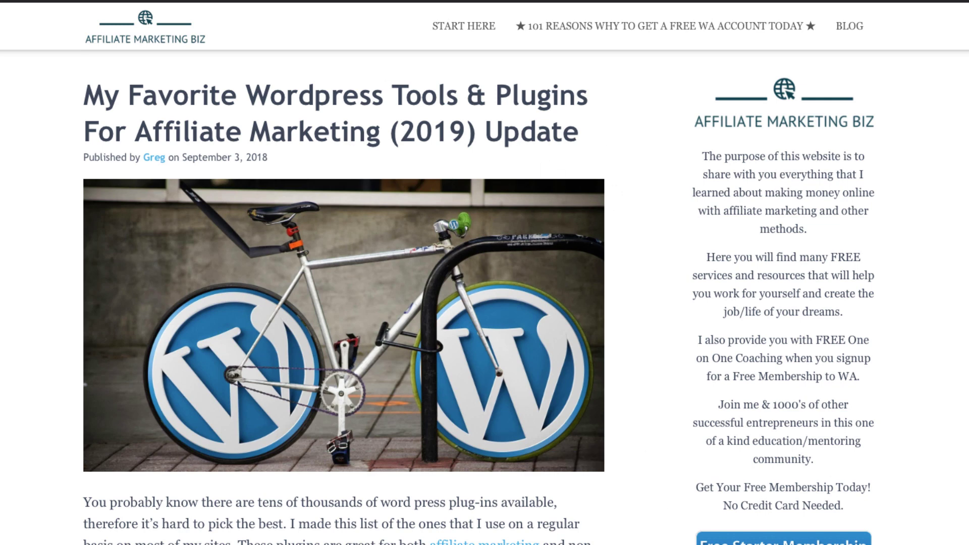
Scroll through the 22 plugin search results for 'Ad Inserter'.
{"action": "scroll", "coordinate": [343, 303], "scroll_direction": "down", "scroll_amount": 20}
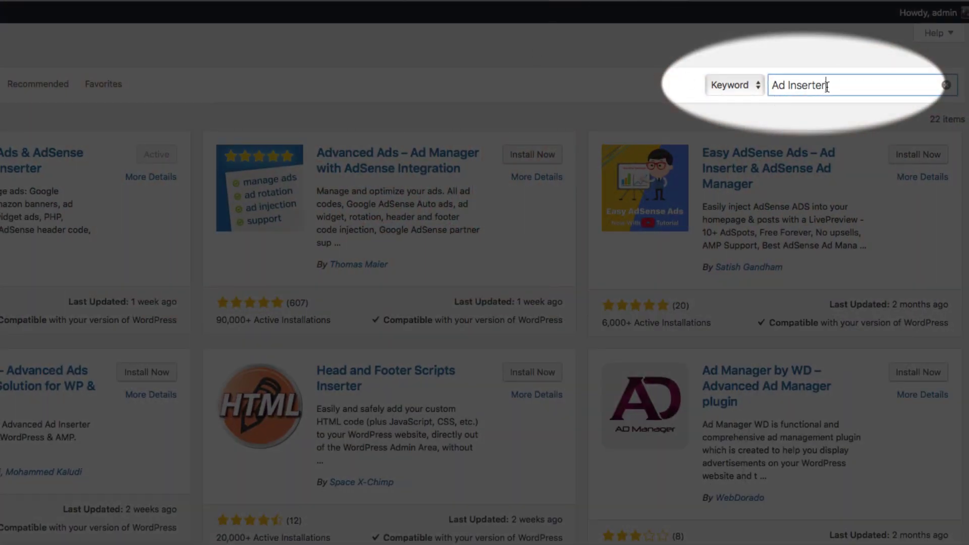
Activate Ad Inserter 2.4.8 and open its settings page showing Block 3.
{"action": "left_click_drag", "start_coordinate": [827, 86], "coordinate": [769, 85]}
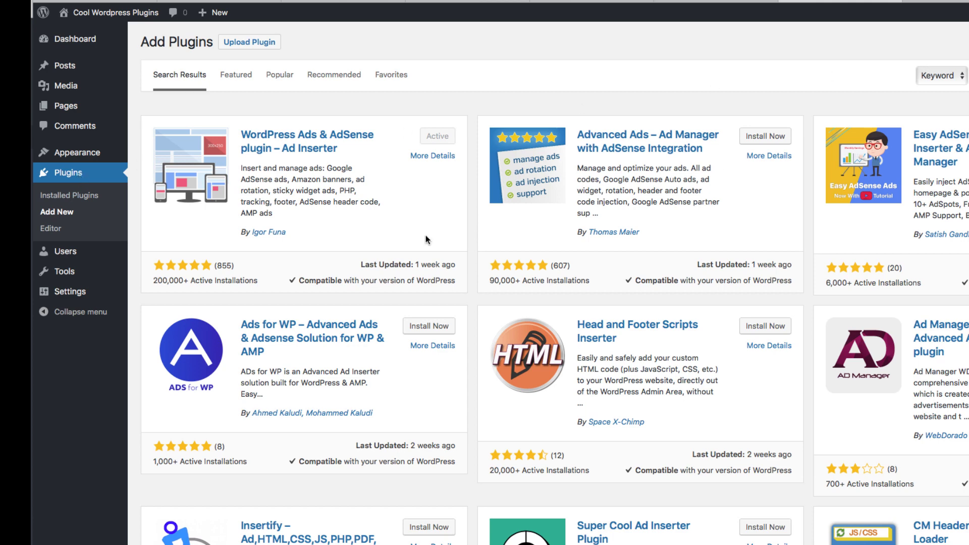
{"action": "mouse_move", "coordinate": [103, 302]}
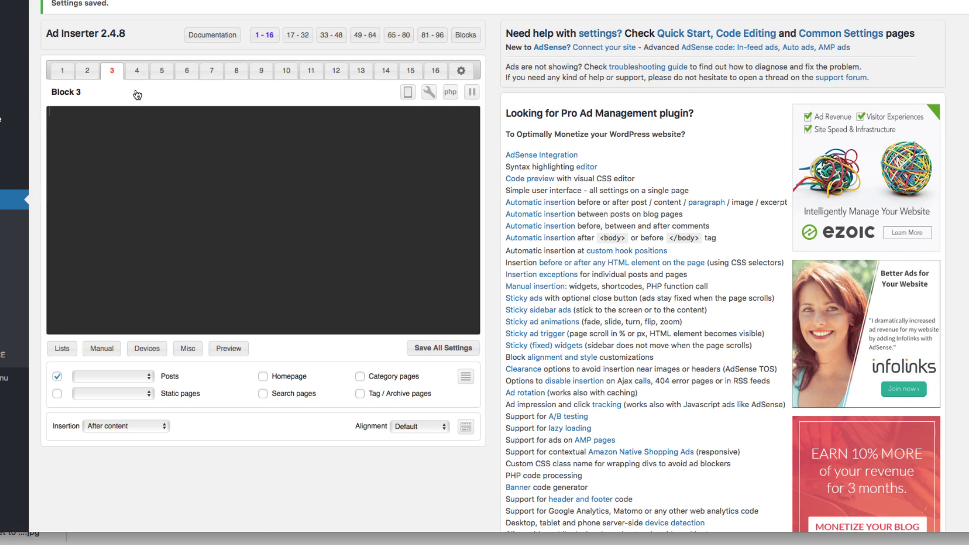
Paste the affiliate material-connection disclosure paragraph into Block 1's code editor.
{"action": "left_click", "coordinate": [63, 72]}
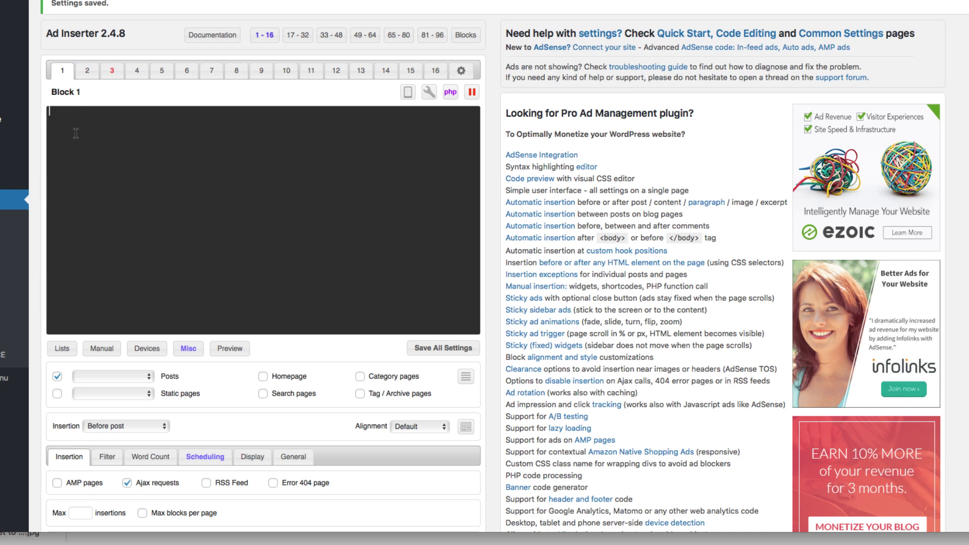
{"action": "type", "text": "Disclosure of Material Connection: Some of the links in the post above may be \"affiliate links.\" This means if you click on the link and purchase the item, I will receive an affiliate commission. Regardless, I only recommend products or services I believe will add value to my readers."}
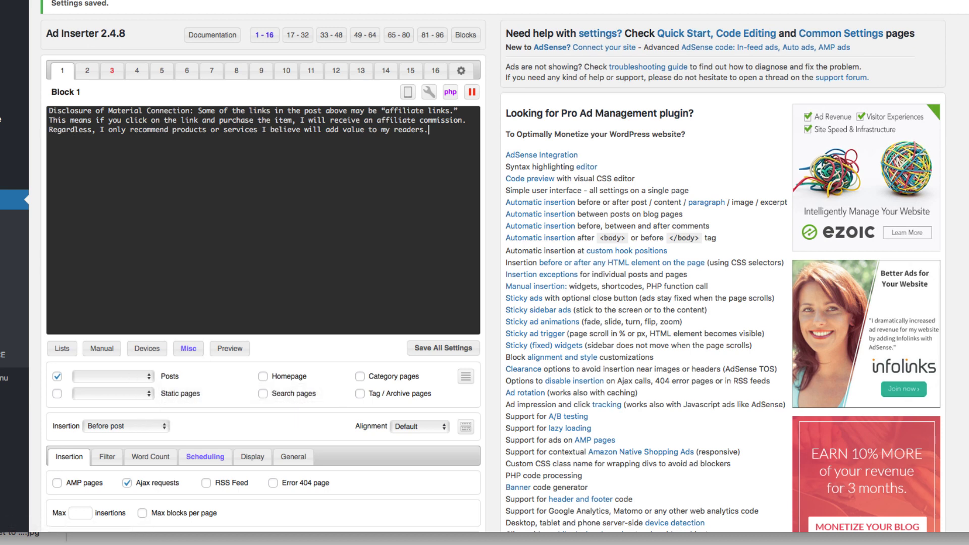
{"action": "scroll", "coordinate": [485, 267], "scroll_direction": "down", "scroll_amount": 2}
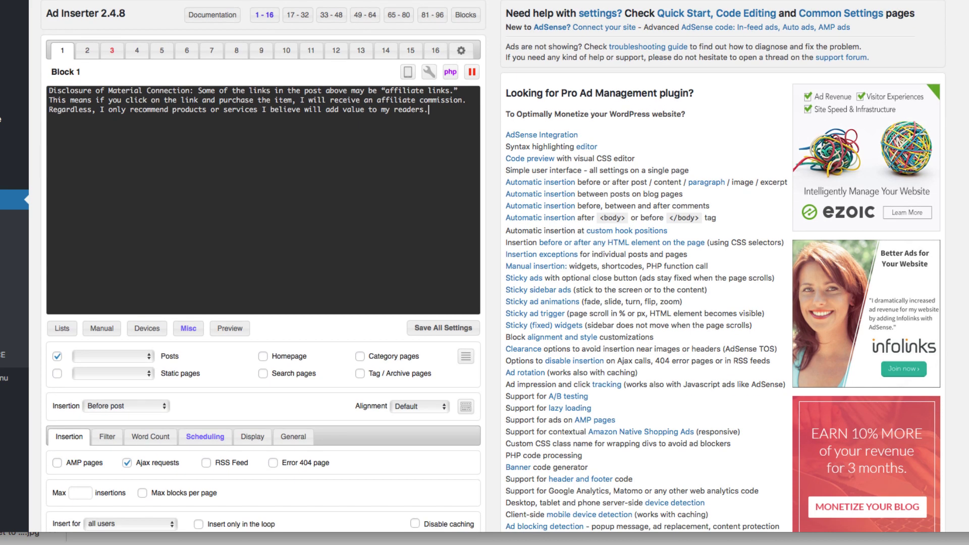
{"action": "scroll", "coordinate": [263, 373], "scroll_direction": "down", "scroll_amount": 3}
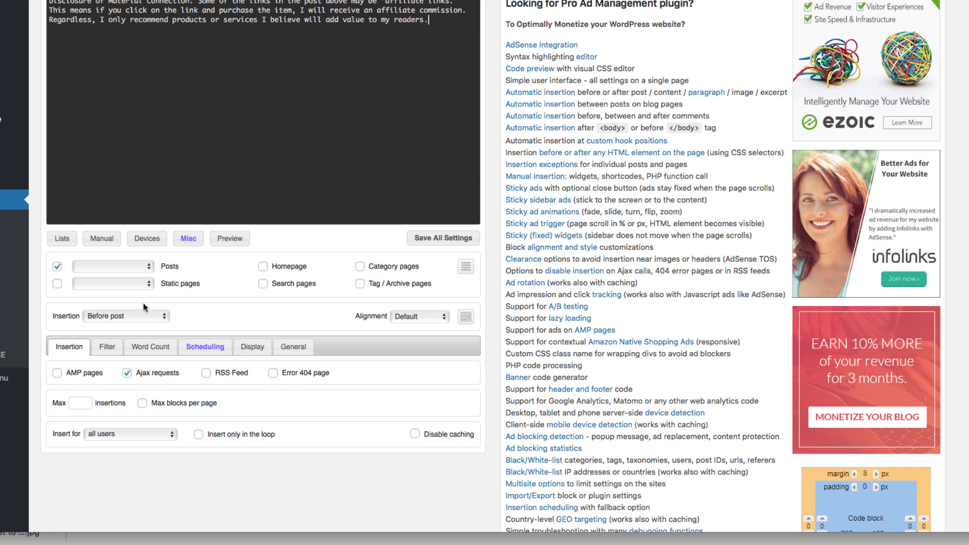
{"action": "scroll", "coordinate": [813, 242], "scroll_direction": "up", "scroll_amount": 4}
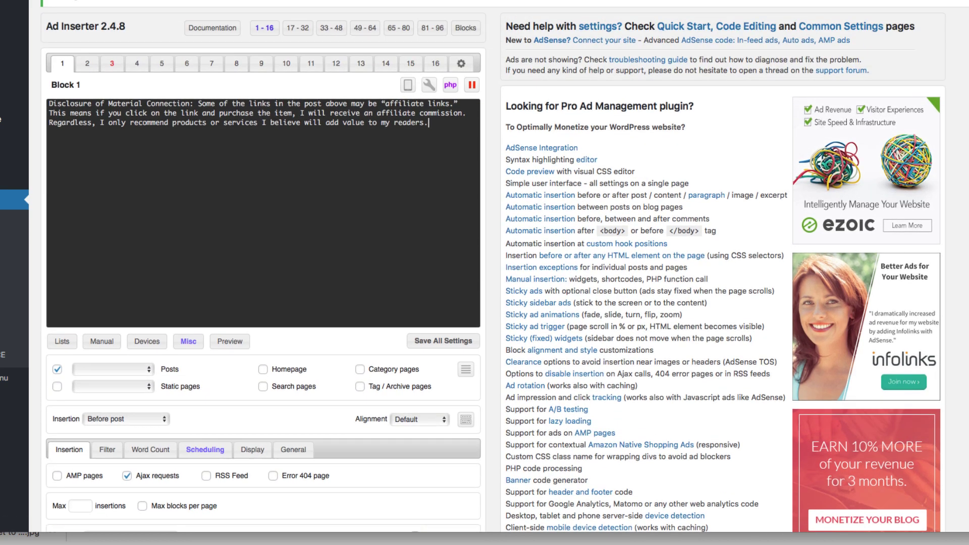
Check which insertion positions the Twenty Sixteen 1.8 theme supports.
{"action": "left_click", "coordinate": [465, 376]}
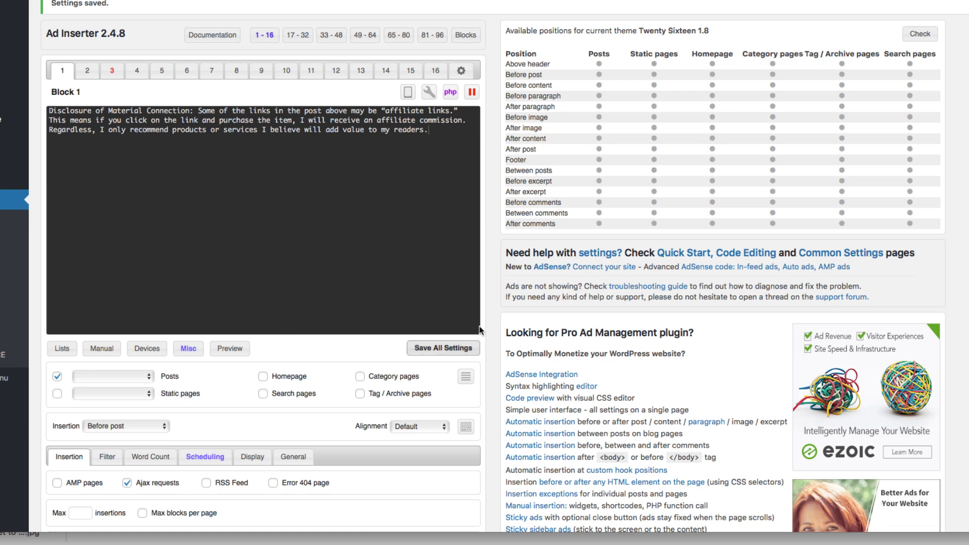
{"action": "left_click", "coordinate": [923, 35]}
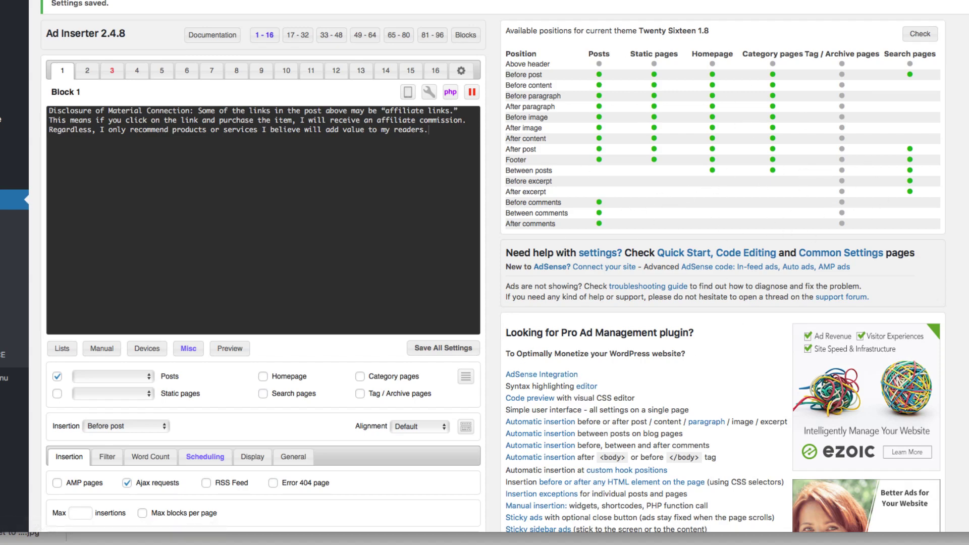
{"action": "scroll", "coordinate": [367, 279], "scroll_direction": "down", "scroll_amount": 5}
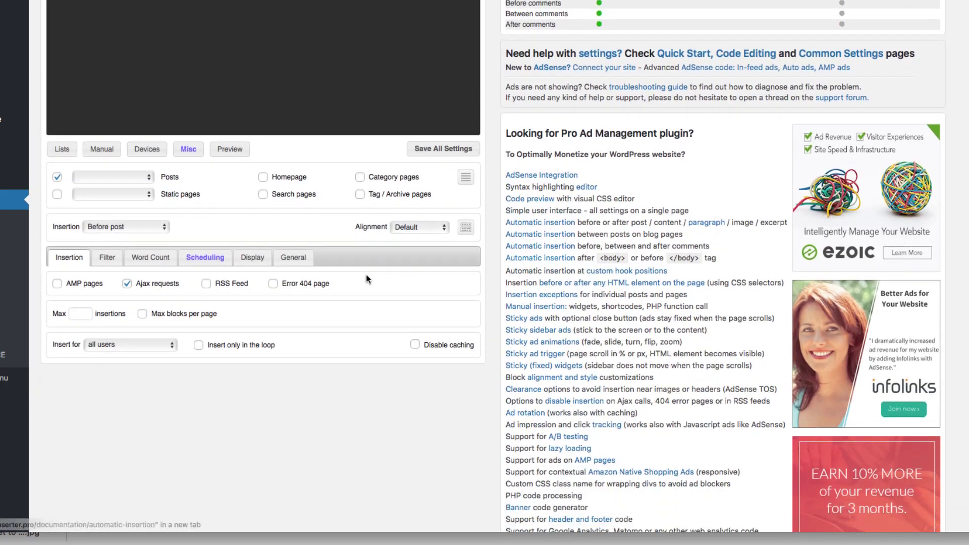
Set Block 1's insertion position to After content, leaving alignment at Default.
{"action": "left_click", "coordinate": [144, 227]}
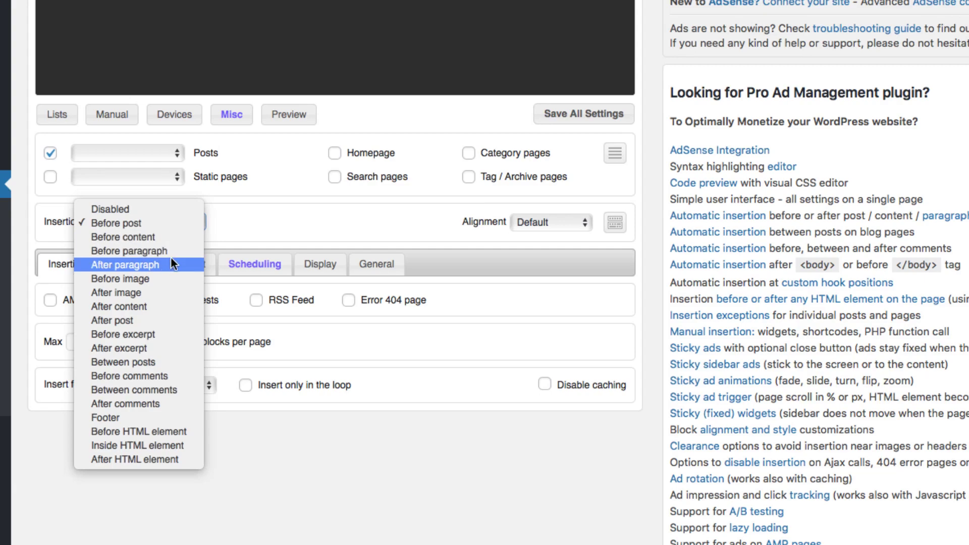
{"action": "left_click", "coordinate": [170, 259]}
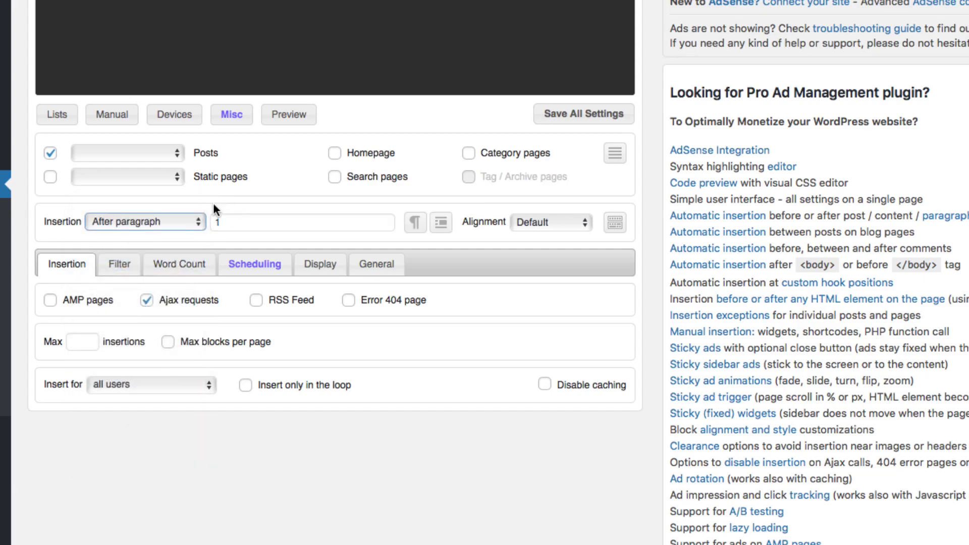
{"action": "left_click", "coordinate": [183, 223]}
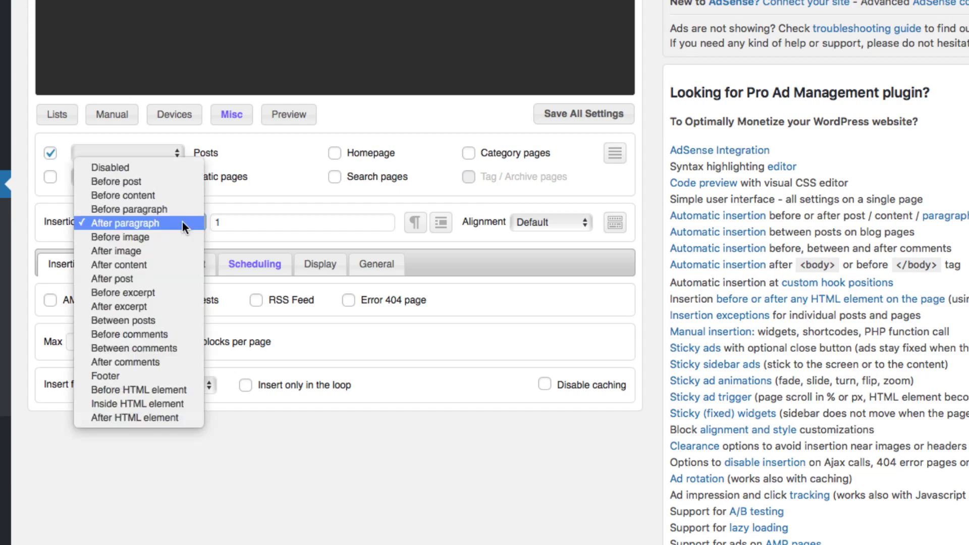
{"action": "left_click", "coordinate": [183, 234]}
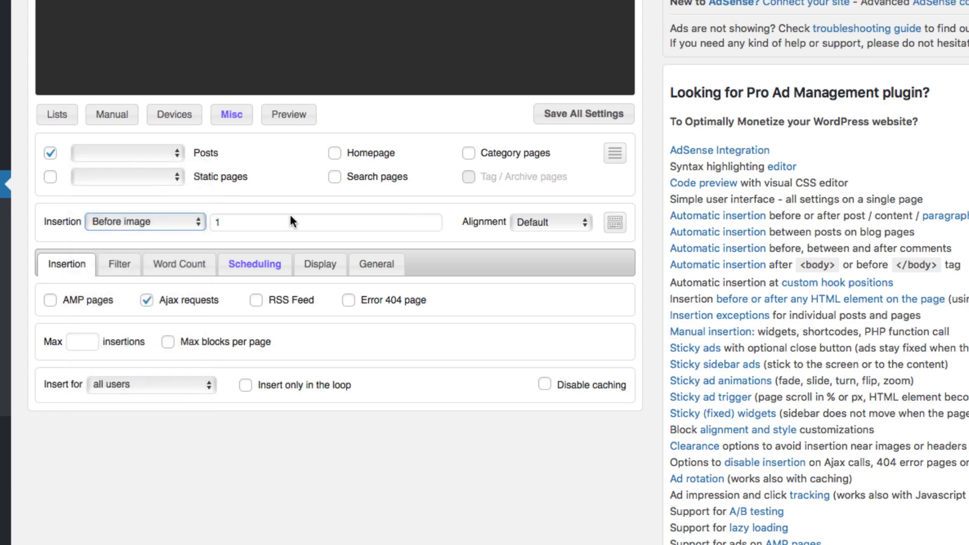
{"action": "left_click", "coordinate": [177, 222]}
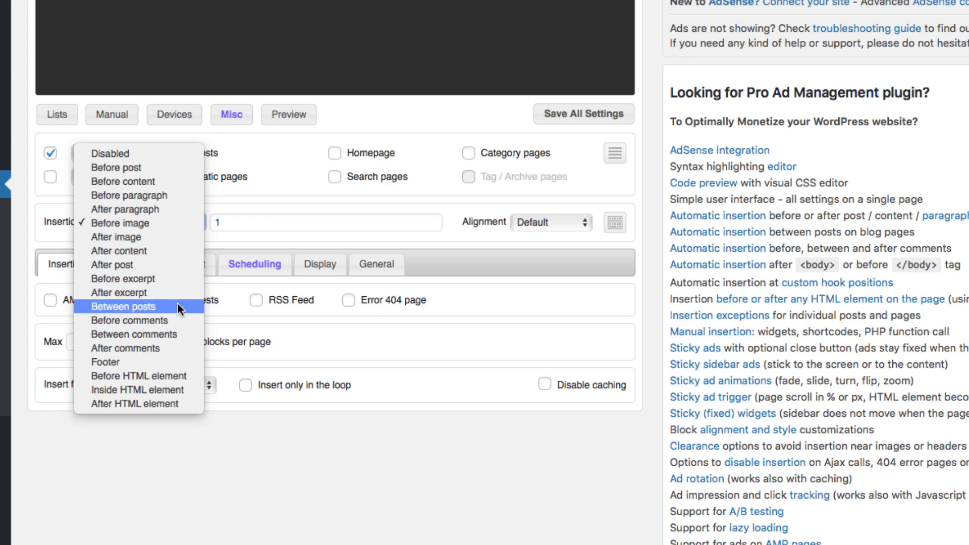
{"action": "left_click", "coordinate": [169, 255]}
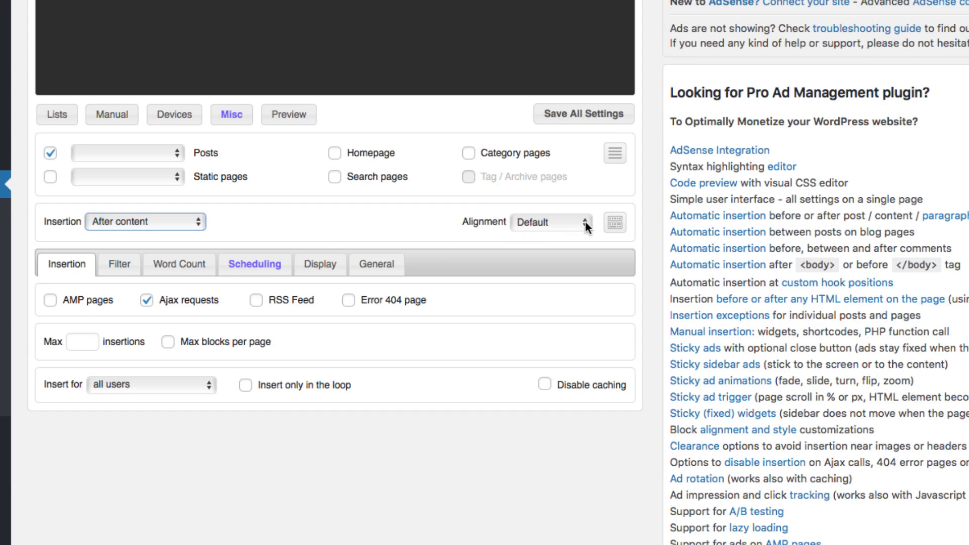
{"action": "left_click", "coordinate": [612, 228]}
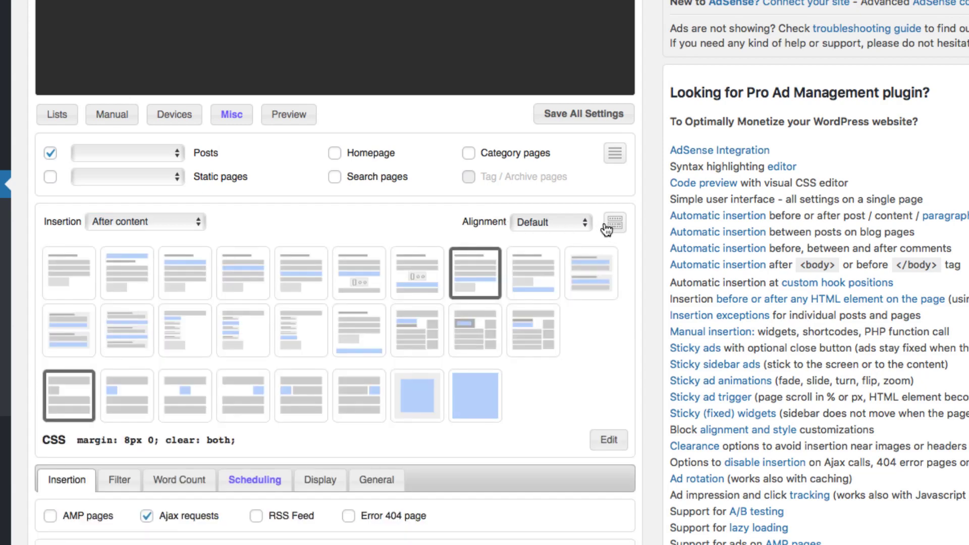
{"action": "left_click", "coordinate": [610, 229]}
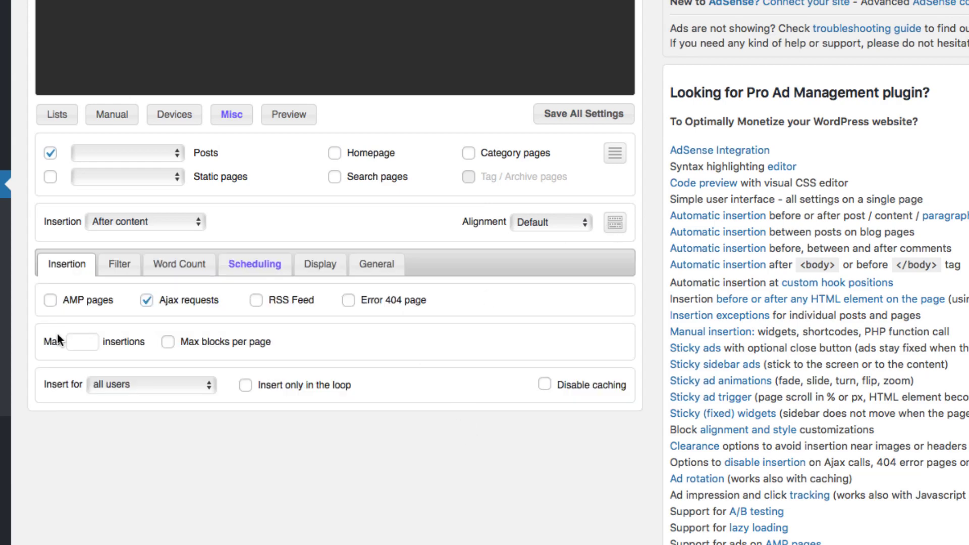
Review Block 1's filter, word count, scheduling, display and general options, keeping delay insertion scheduling.
{"action": "left_click", "coordinate": [128, 271]}
{"action": "left_click", "coordinate": [188, 266]}
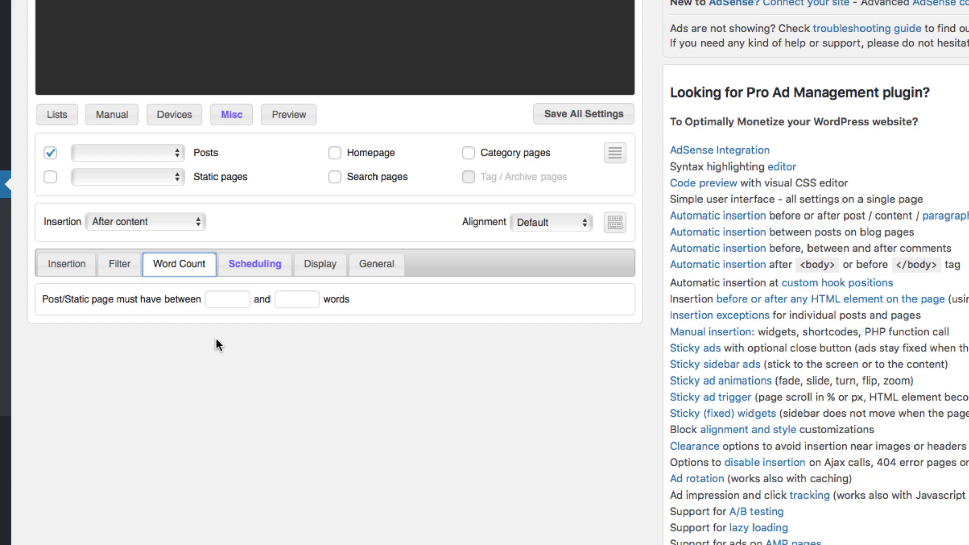
{"action": "left_click", "coordinate": [256, 268]}
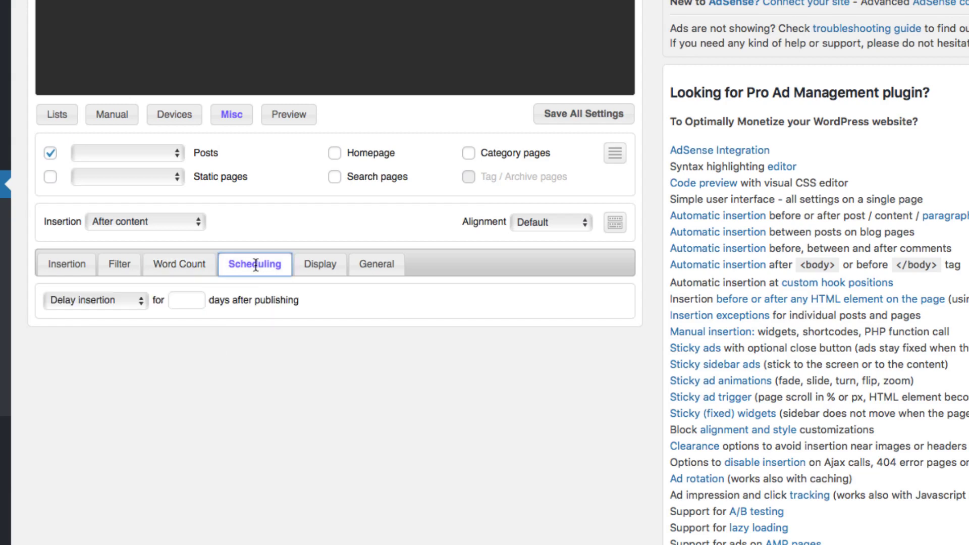
{"action": "left_click", "coordinate": [109, 301]}
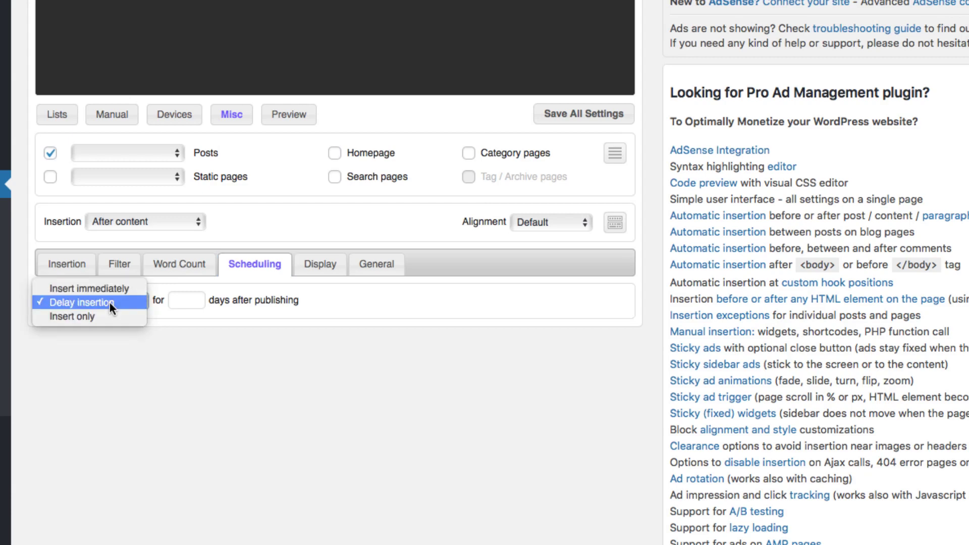
{"action": "left_click", "coordinate": [110, 302]}
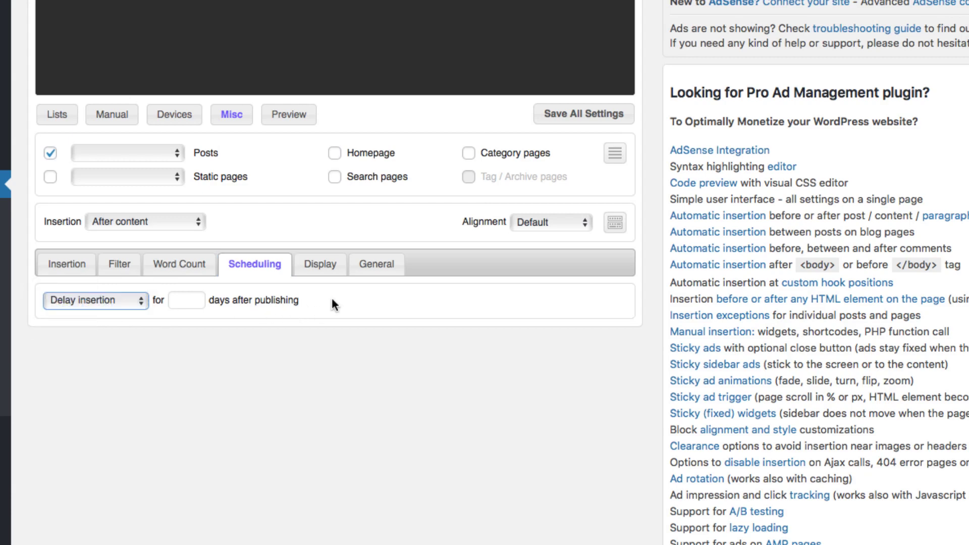
{"action": "left_click", "coordinate": [324, 272]}
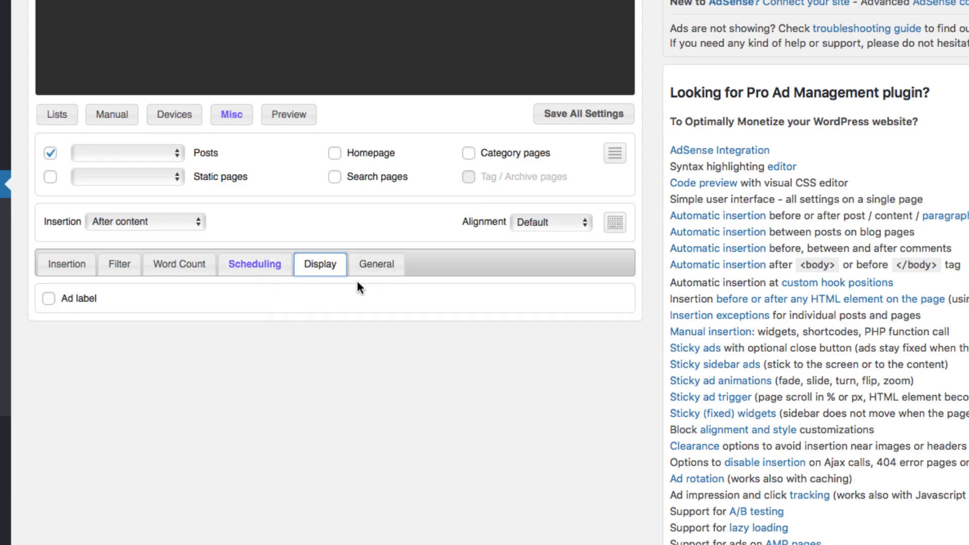
{"action": "left_click", "coordinate": [373, 271]}
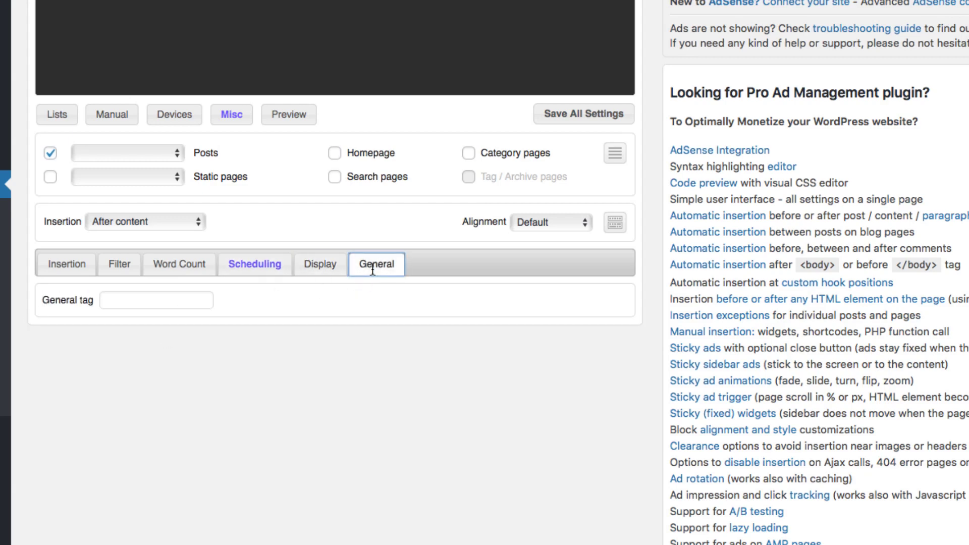
{"action": "left_click", "coordinate": [65, 265]}
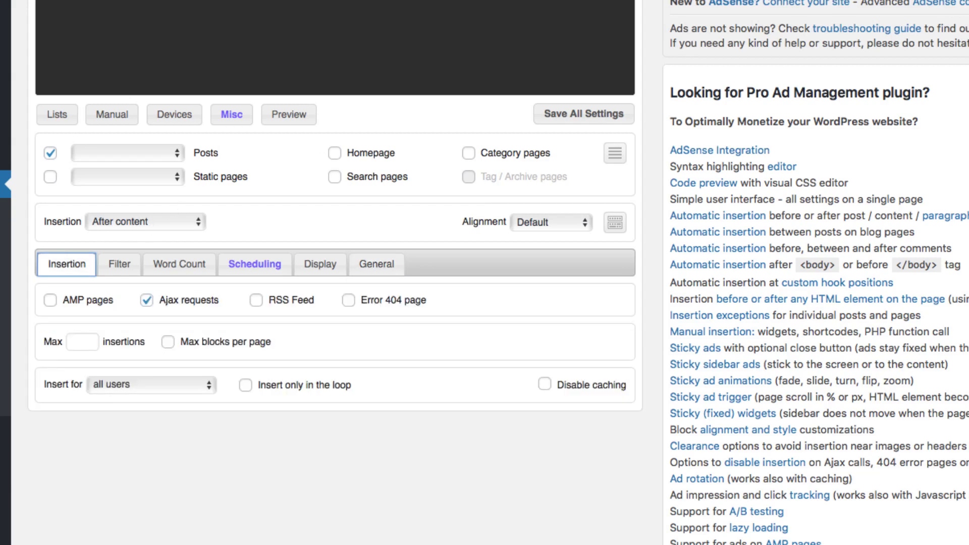
{"action": "scroll", "coordinate": [497, 389], "scroll_direction": "up", "scroll_amount": 5}
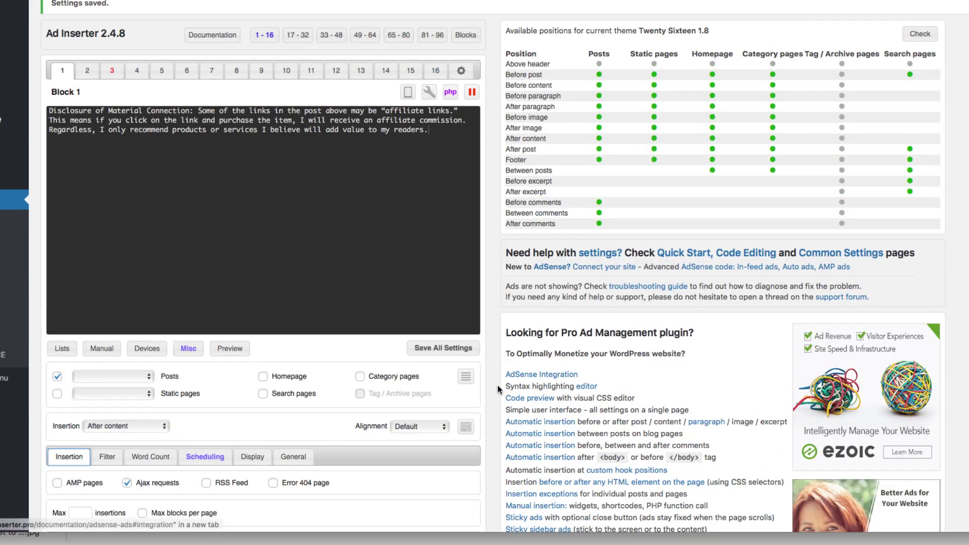
Save all settings and scroll to the end of the Example Post.
{"action": "left_click", "coordinate": [447, 351]}
{"action": "left_click", "coordinate": [448, 352]}
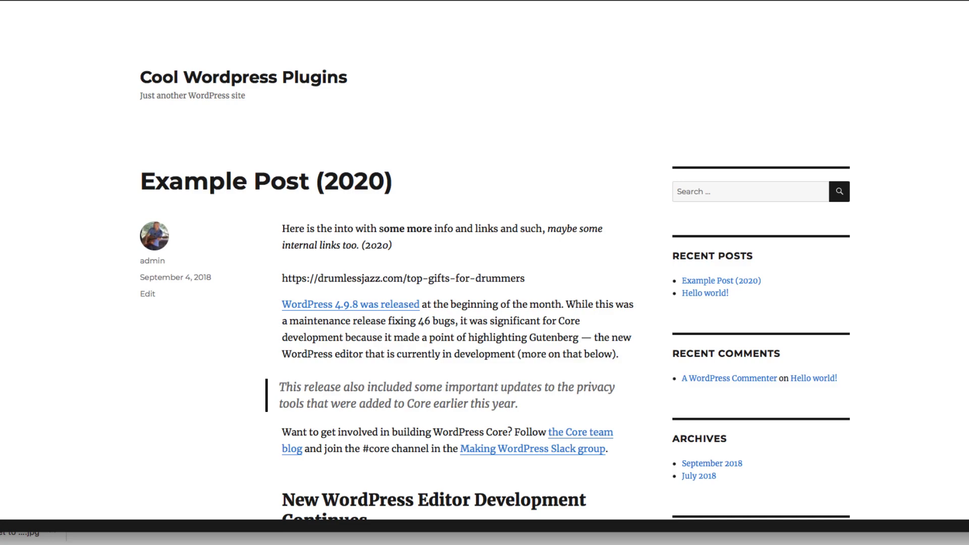
{"action": "scroll", "coordinate": [485, 272], "scroll_direction": "down", "scroll_amount": 10}
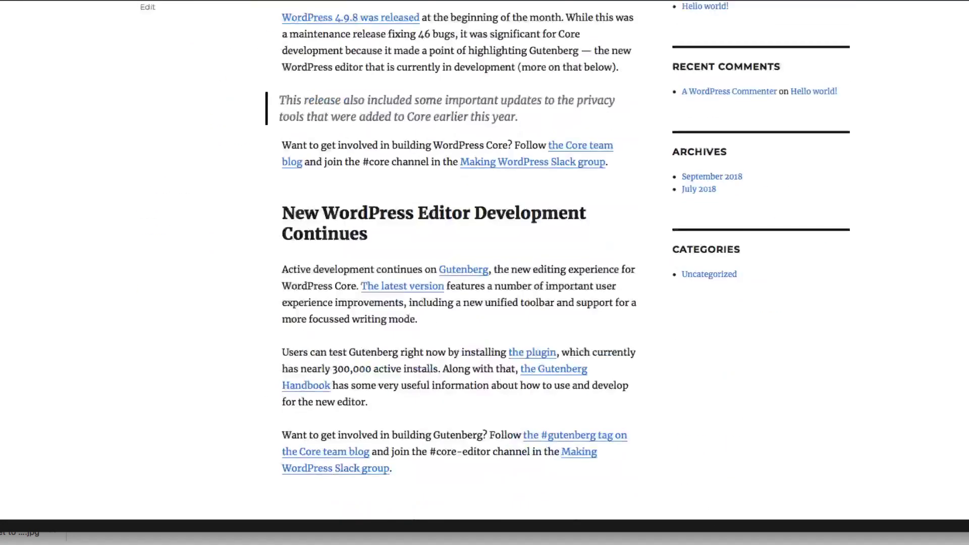
{"action": "scroll", "coordinate": [485, 273], "scroll_direction": "down", "scroll_amount": 3}
{"action": "scroll", "coordinate": [484, 272], "scroll_direction": "up", "scroll_amount": 6}
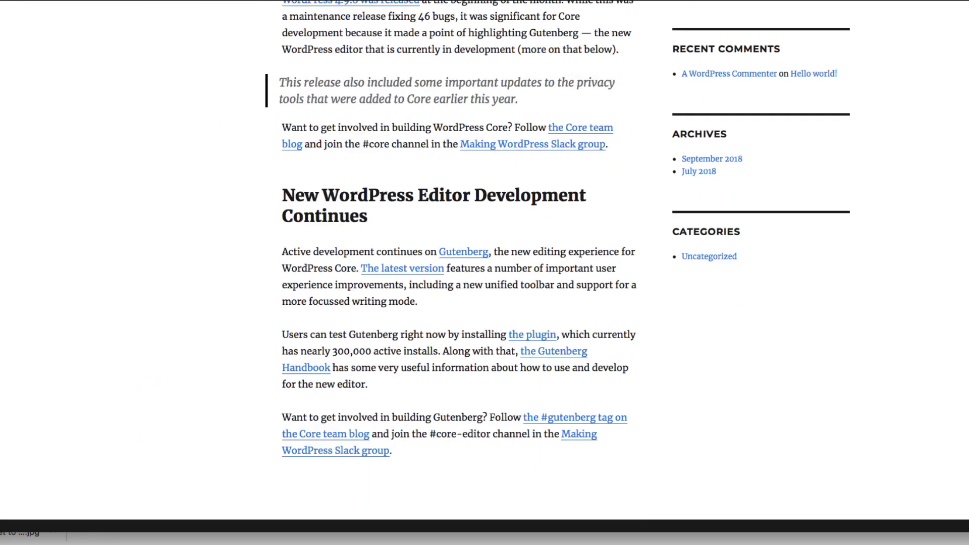
{"action": "scroll", "coordinate": [485, 272], "scroll_direction": "down", "scroll_amount": 3}
{"action": "scroll", "coordinate": [485, 272], "scroll_direction": "down", "scroll_amount": 1}
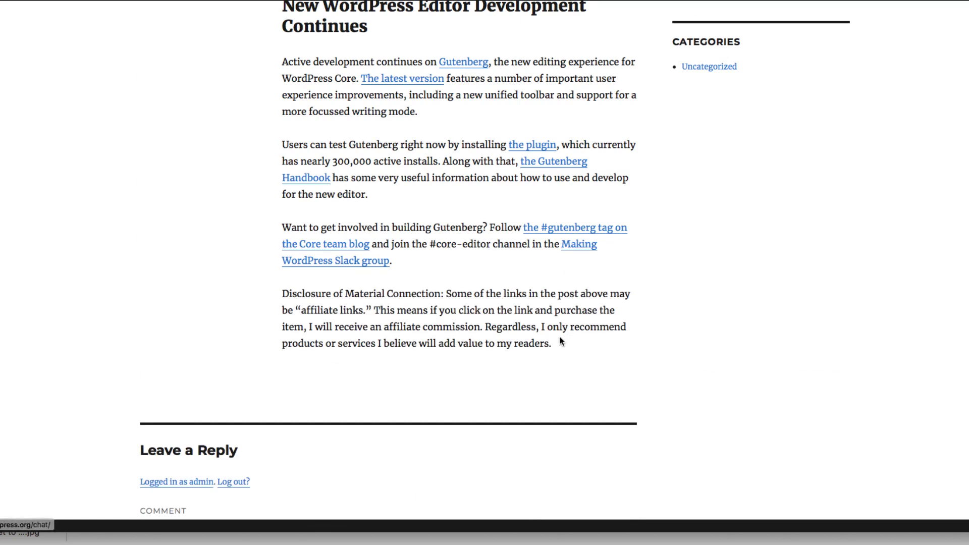
Highlight the Disclosure paragraph shown after the post content.
{"action": "left_click_drag", "start_coordinate": [560, 340], "coordinate": [636, 345]}
{"action": "left_click_drag", "start_coordinate": [285, 295], "coordinate": [596, 345]}
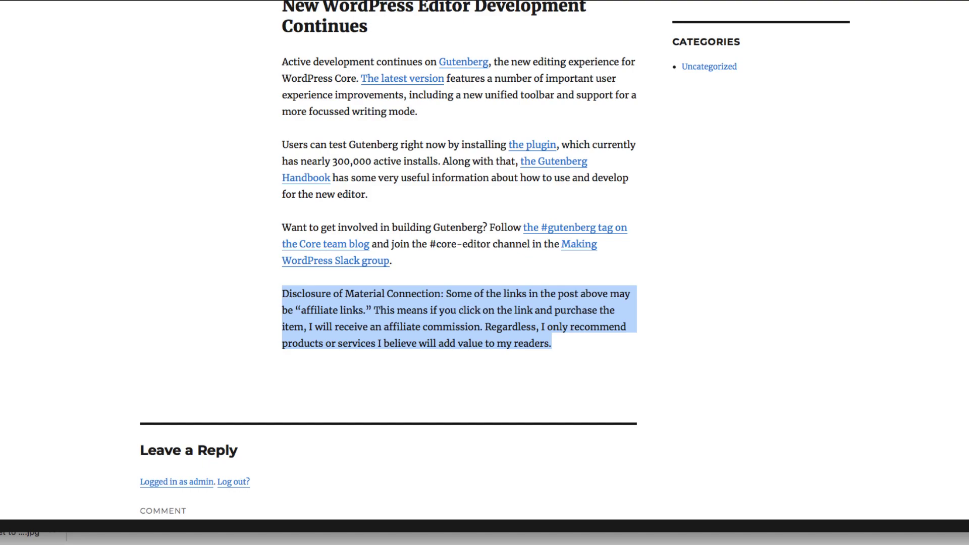
{"action": "scroll", "coordinate": [484, 272], "scroll_direction": "up", "scroll_amount": 10}
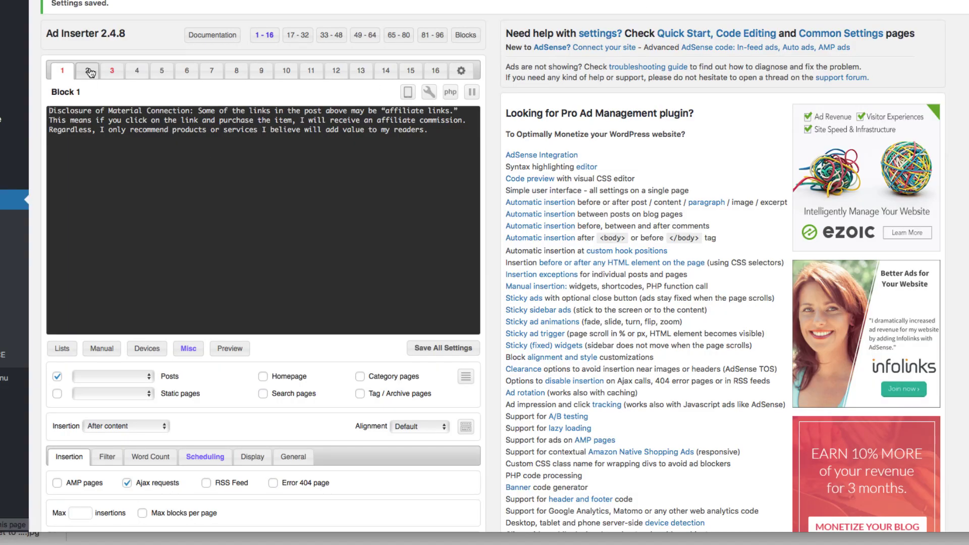
Open the empty Block 2 in the code editor and reveal its editing toolbar.
{"action": "left_click", "coordinate": [89, 70]}
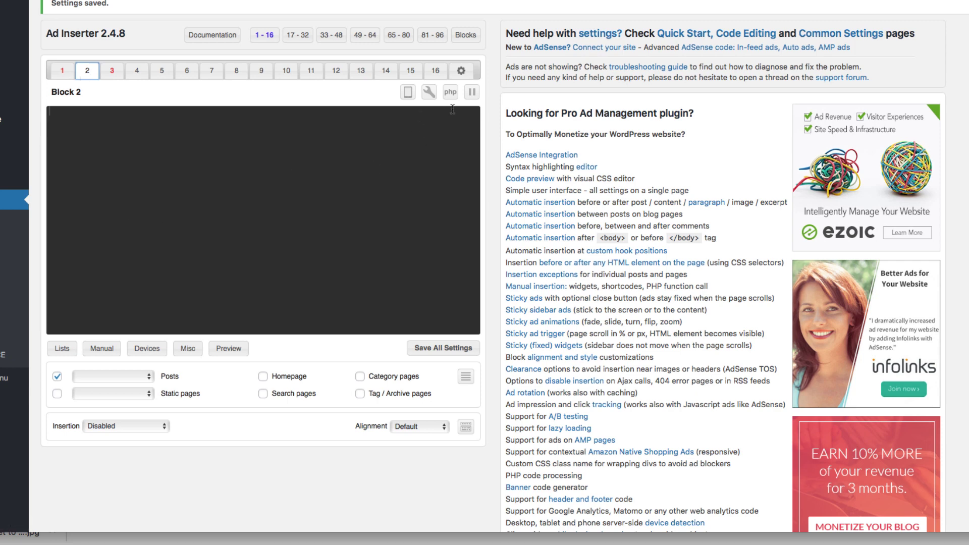
{"action": "left_click", "coordinate": [409, 93]}
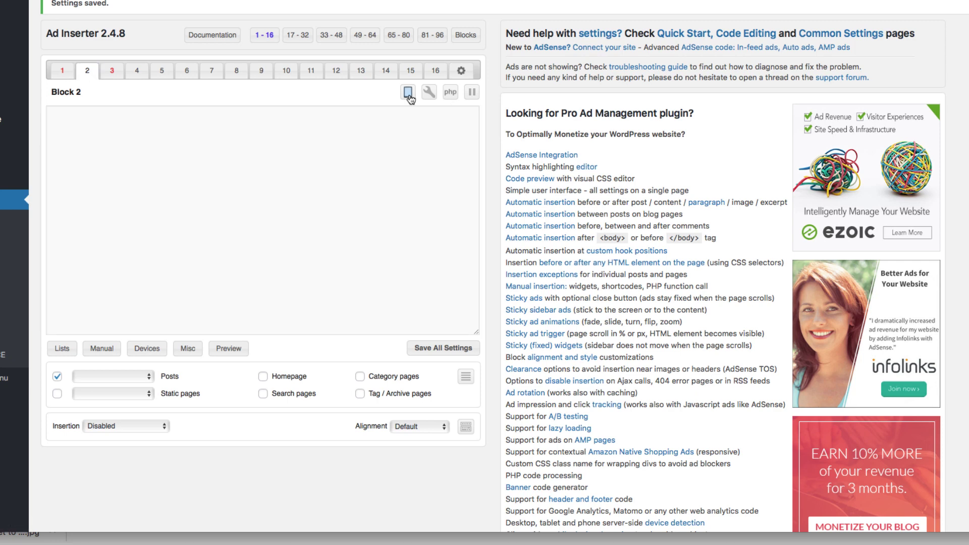
{"action": "left_click", "coordinate": [408, 95]}
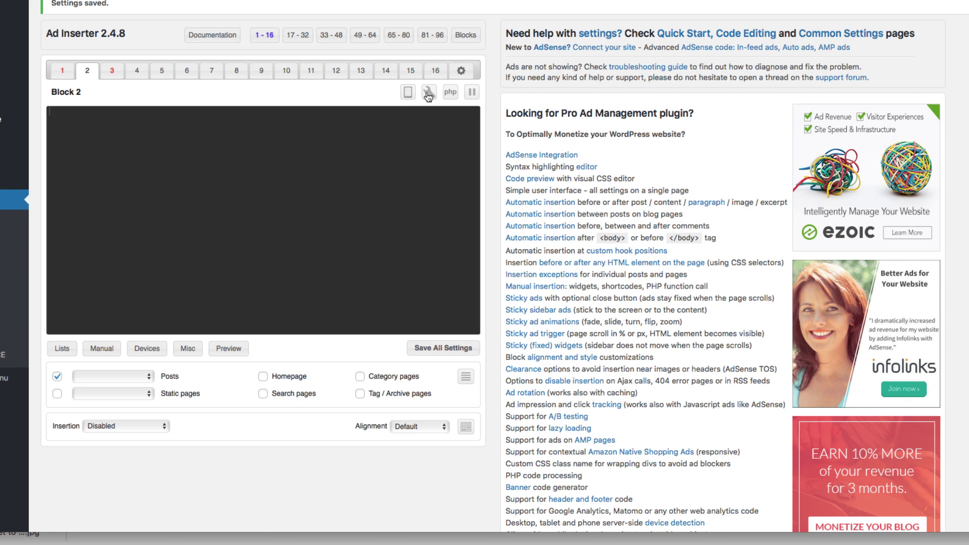
{"action": "left_click", "coordinate": [429, 94]}
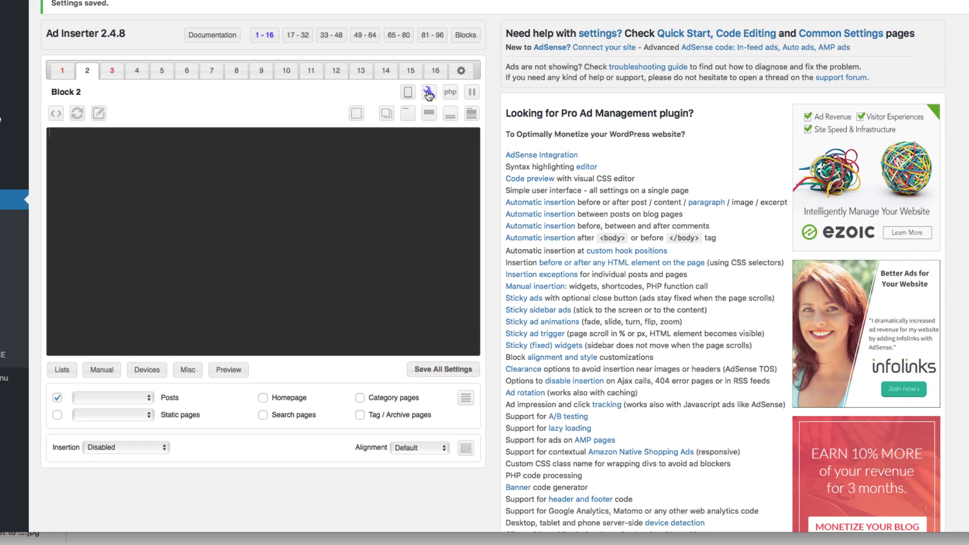
Pick the red subscribe banner from the media library in Block 2's visual editor.
{"action": "left_click", "coordinate": [99, 113]}
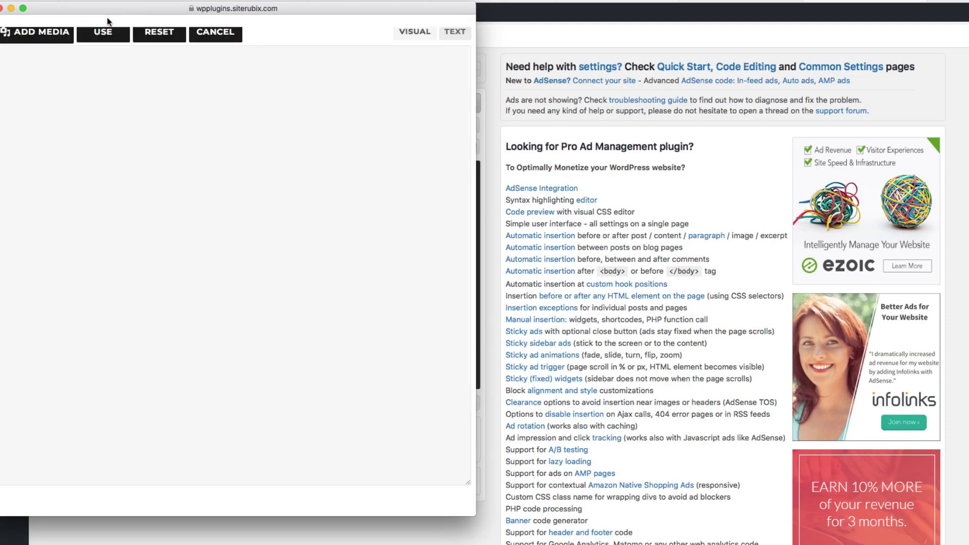
{"action": "left_click_drag", "start_coordinate": [105, 10], "coordinate": [202, 36]}
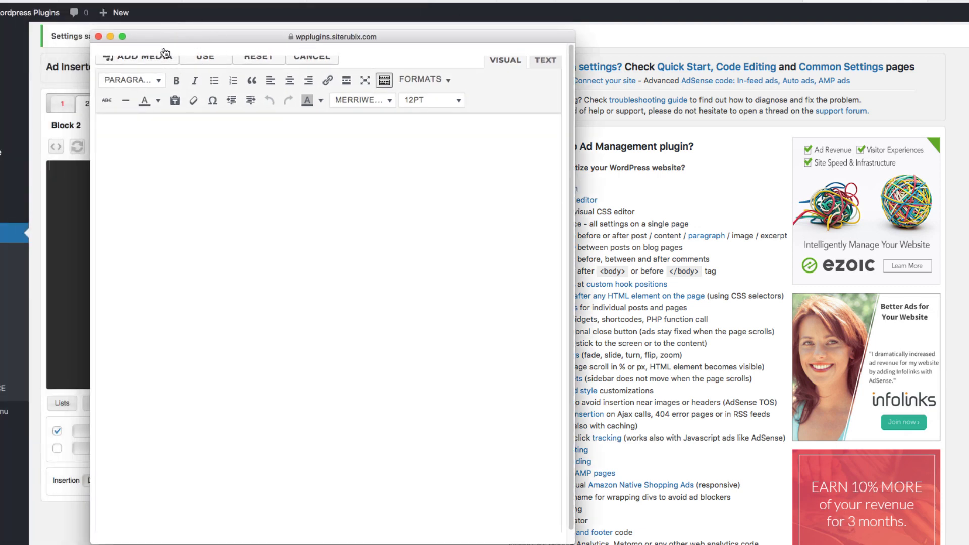
{"action": "left_click", "coordinate": [141, 60]}
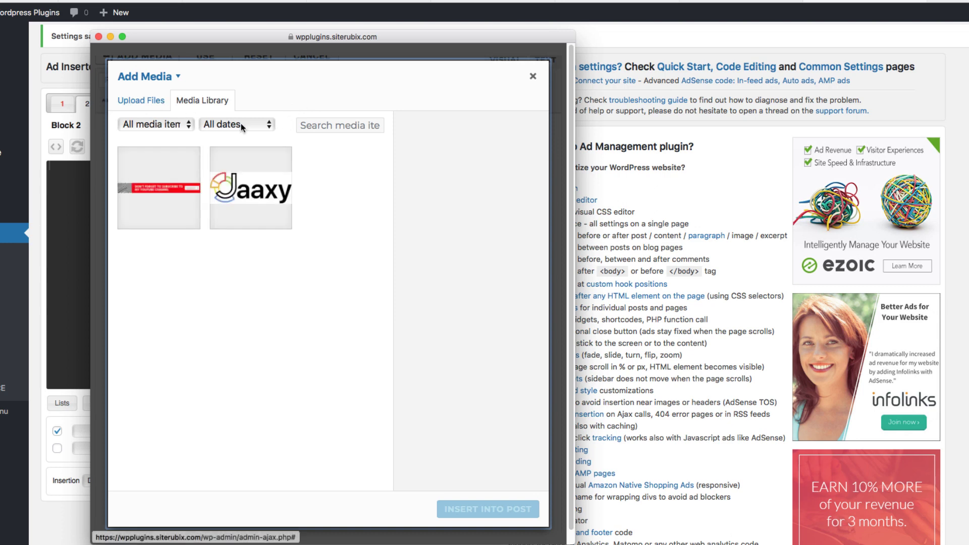
{"action": "left_click", "coordinate": [159, 187]}
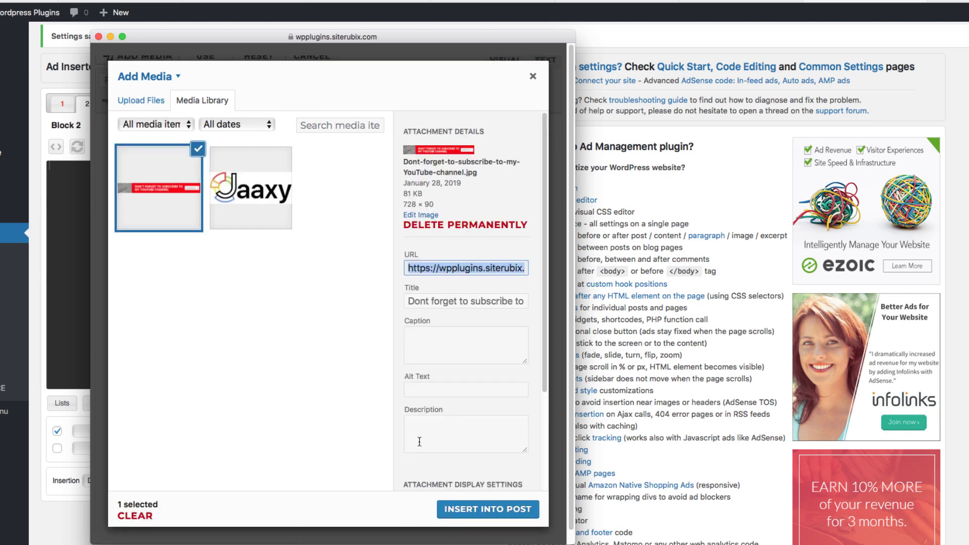
Link the banner to custom URL # and insert it into Block 2's code.
{"action": "scroll", "coordinate": [544, 371], "scroll_direction": "down", "scroll_amount": 3}
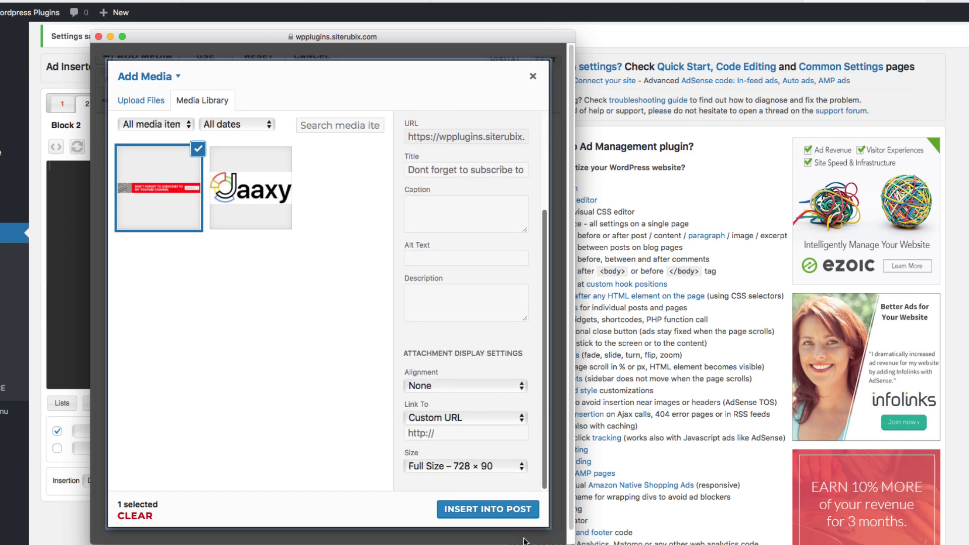
{"action": "left_click", "coordinate": [441, 435]}
{"action": "key", "text": "BackSpace"}
{"action": "key", "text": "BackSpace"}
{"action": "key", "text": "BackSpace"}
{"action": "key", "text": "BackSpace"}
{"action": "key", "text": "BackSpace"}
{"action": "key", "text": "BackSpace"}
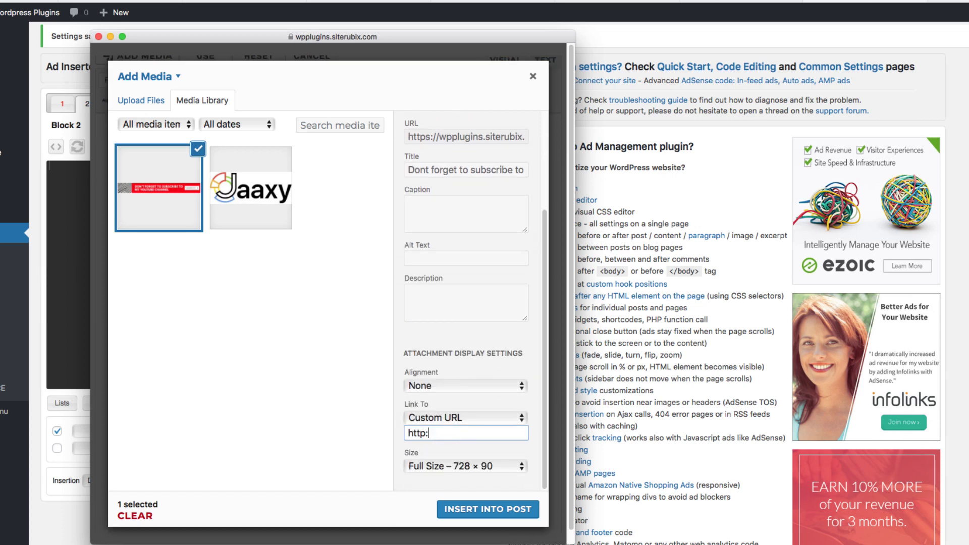
{"action": "key", "text": "BackSpace"}
{"action": "type", "text": "#"}
{"action": "left_click", "coordinate": [498, 510]}
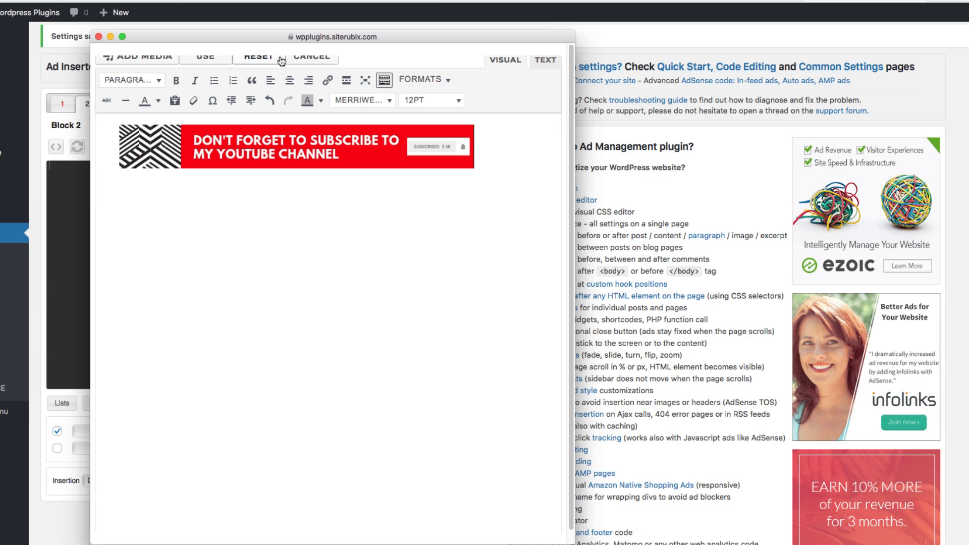
{"action": "left_click", "coordinate": [224, 60]}
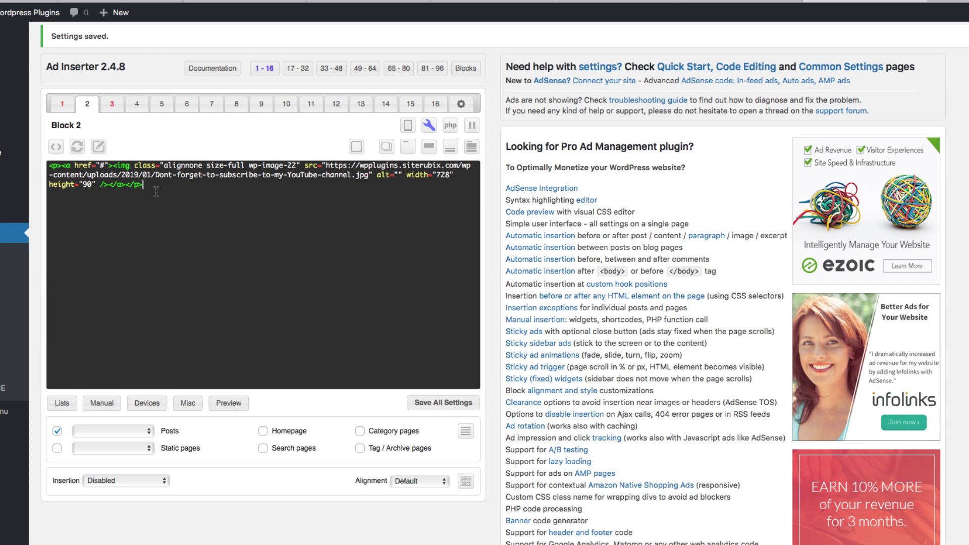
Select all of Block 2's subscribe banner HTML code.
{"action": "key", "text": "super+a"}
{"action": "key", "text": "ctrl+c"}
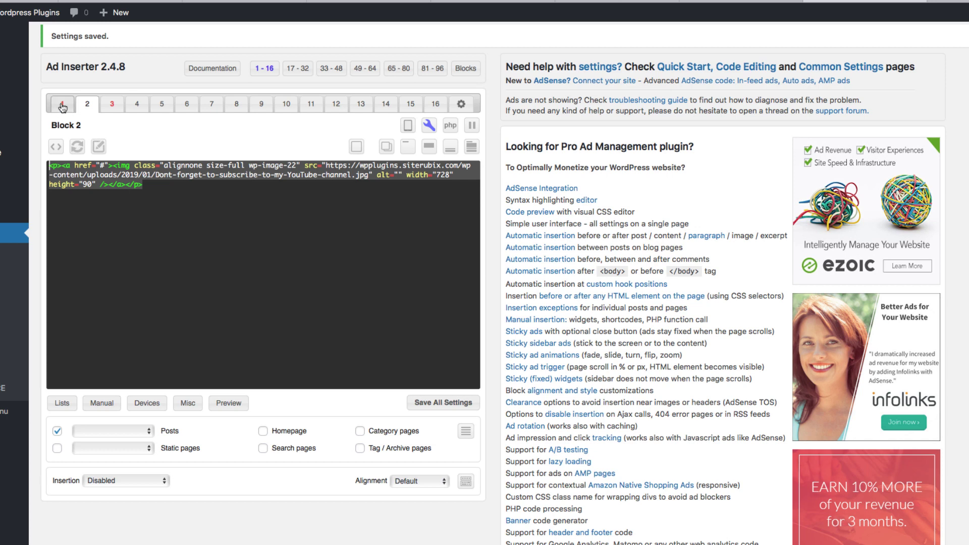
Change Block 2's Insertion setting from After content to Before post.
{"action": "left_click", "coordinate": [109, 105]}
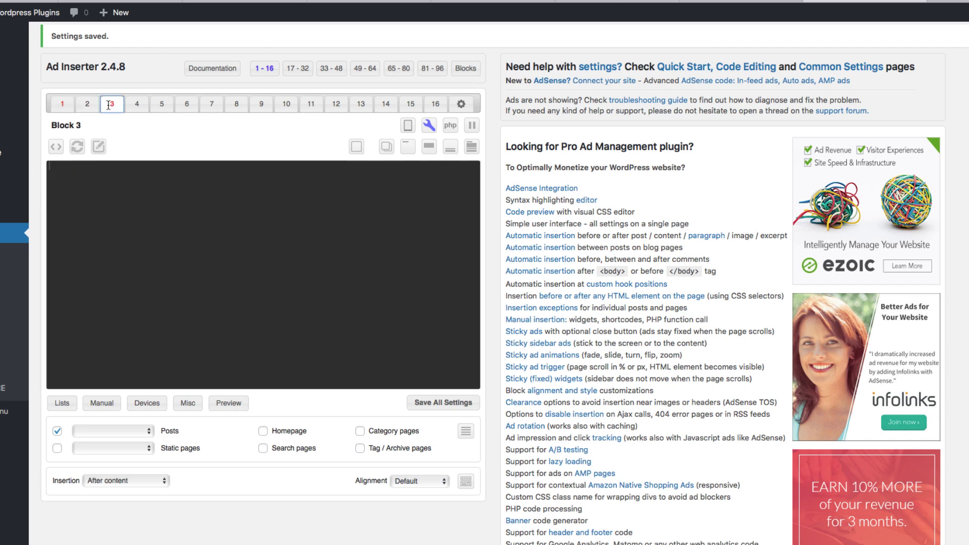
{"action": "left_click", "coordinate": [87, 104]}
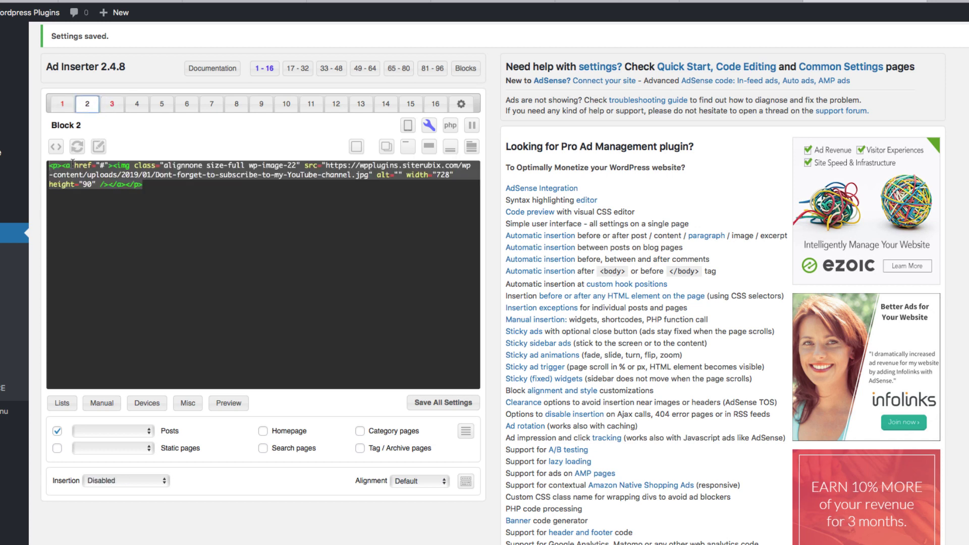
{"action": "left_click", "coordinate": [139, 482]}
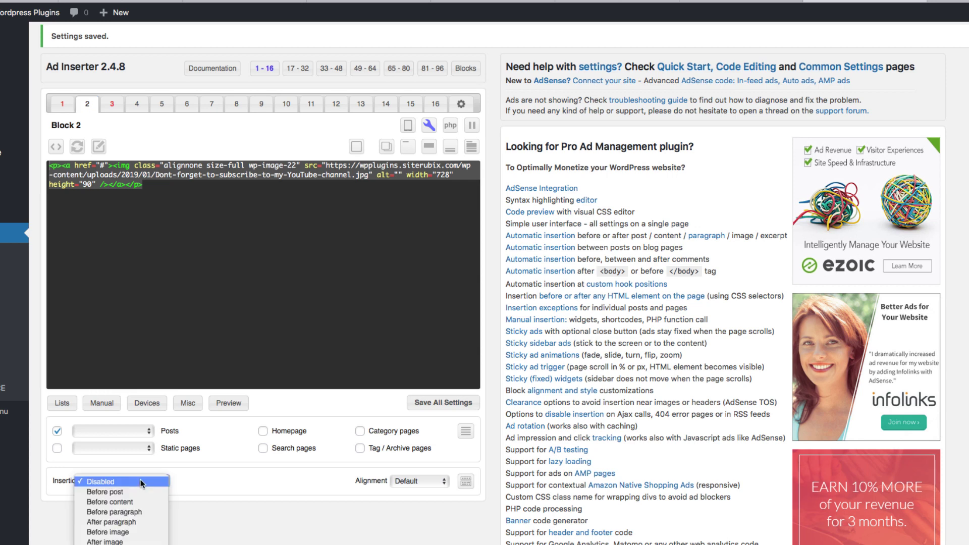
{"action": "left_click", "coordinate": [143, 489]}
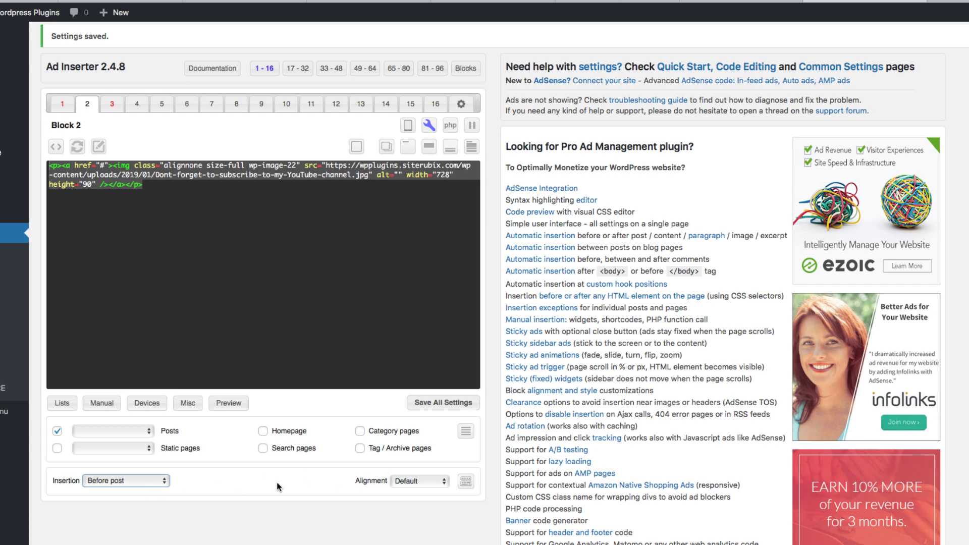
{"action": "left_click", "coordinate": [223, 486]}
{"action": "left_click", "coordinate": [108, 105]}
Paste the subscribe banner into Block 3 at After content, save all settings, and view Example Post (2020).
{"action": "left_click", "coordinate": [116, 185]}
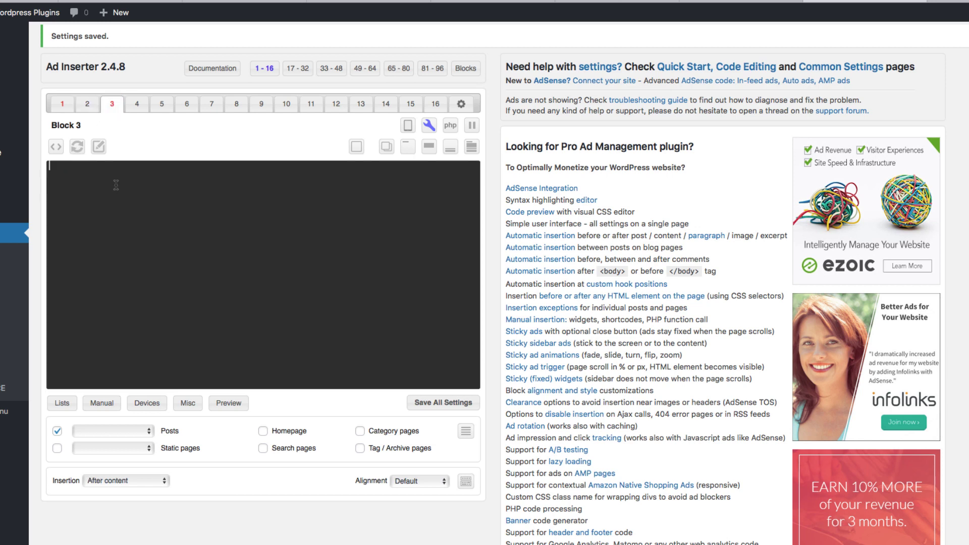
{"action": "key", "text": "ctrl+v"}
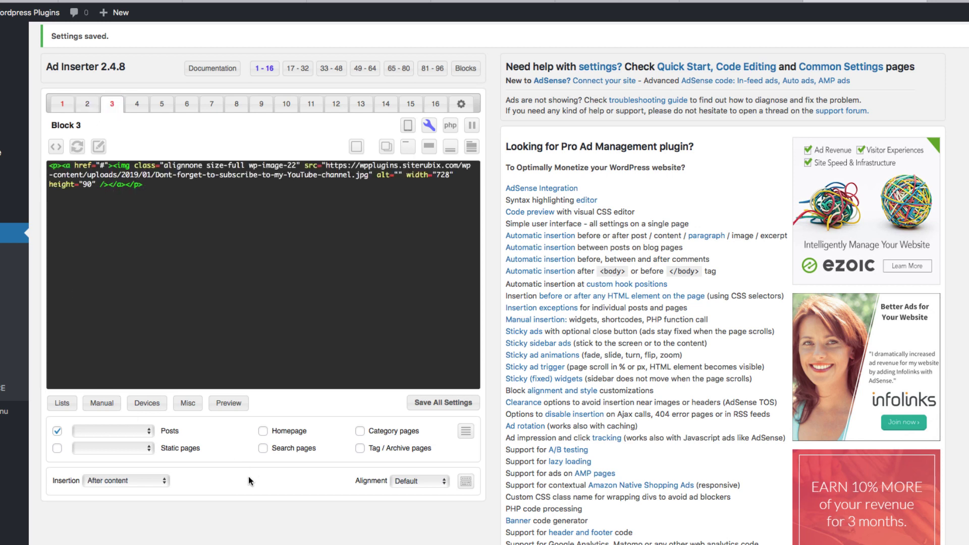
{"action": "left_click", "coordinate": [142, 481]}
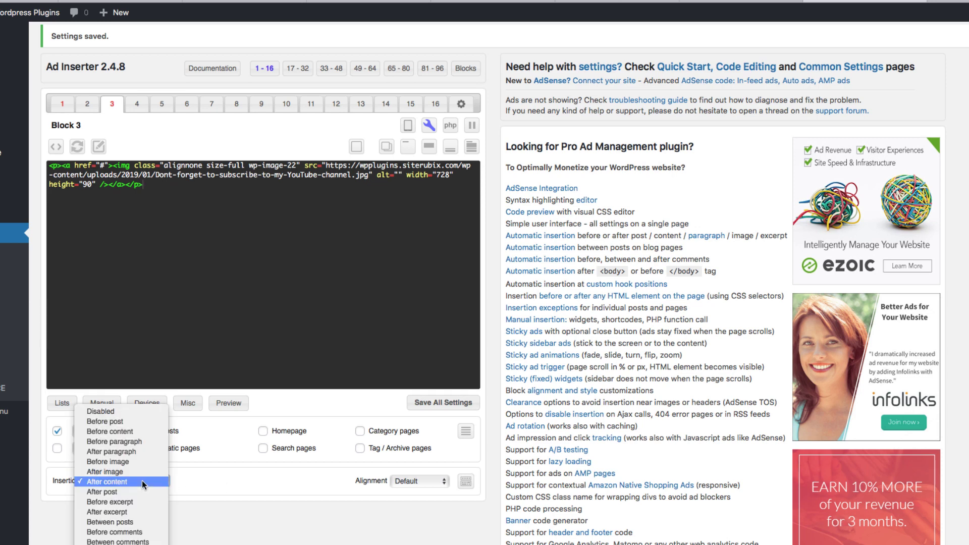
{"action": "left_click", "coordinate": [141, 480]}
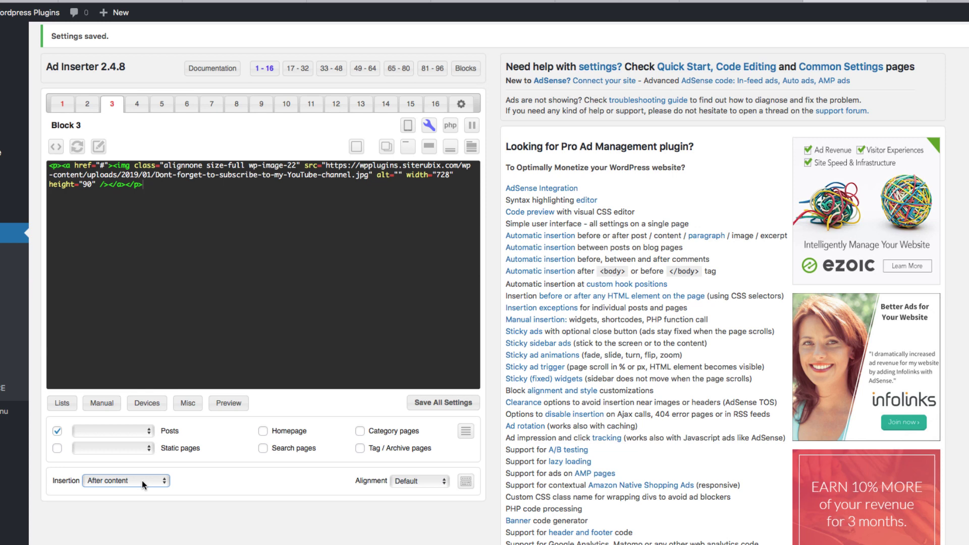
{"action": "left_click", "coordinate": [424, 403]}
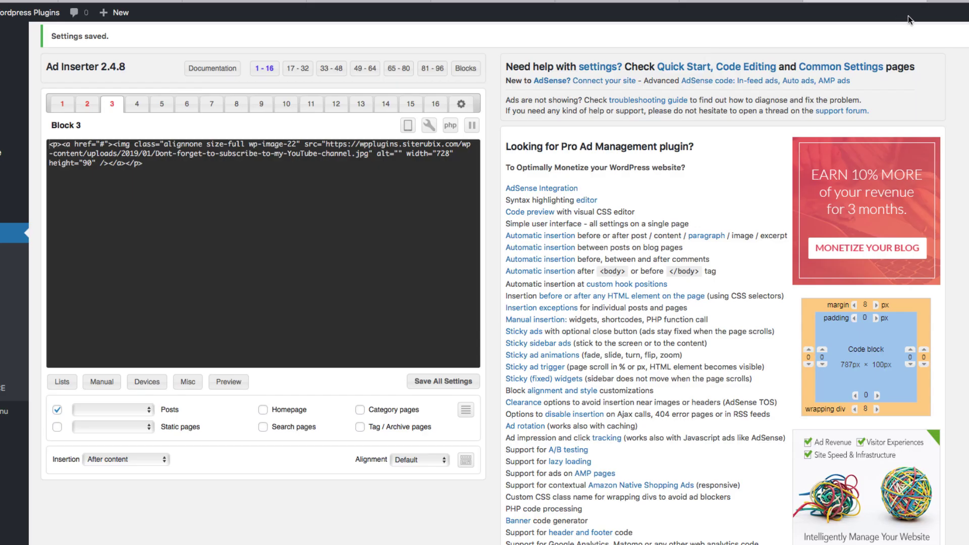
{"action": "left_click", "coordinate": [965, 2]}
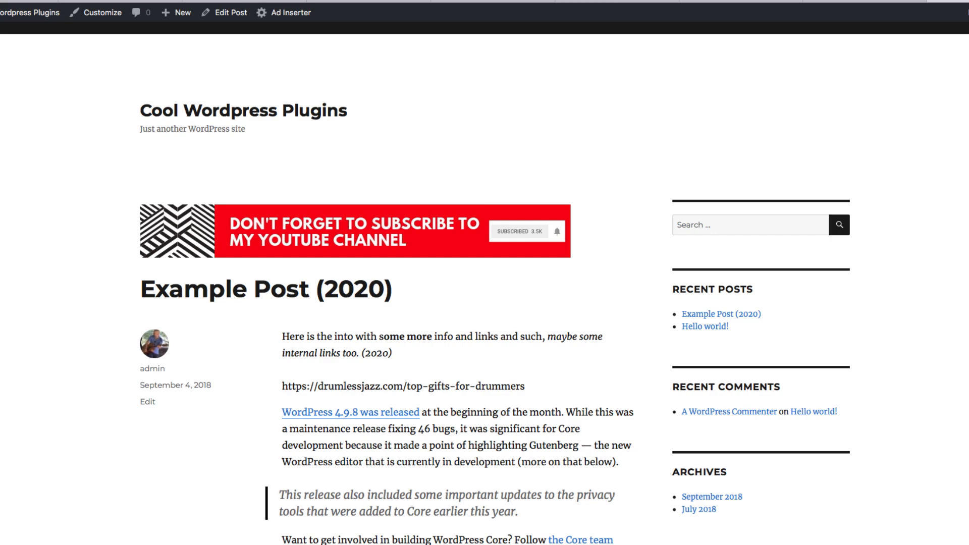
{"action": "scroll", "coordinate": [484, 272], "scroll_direction": "down", "scroll_amount": 15}
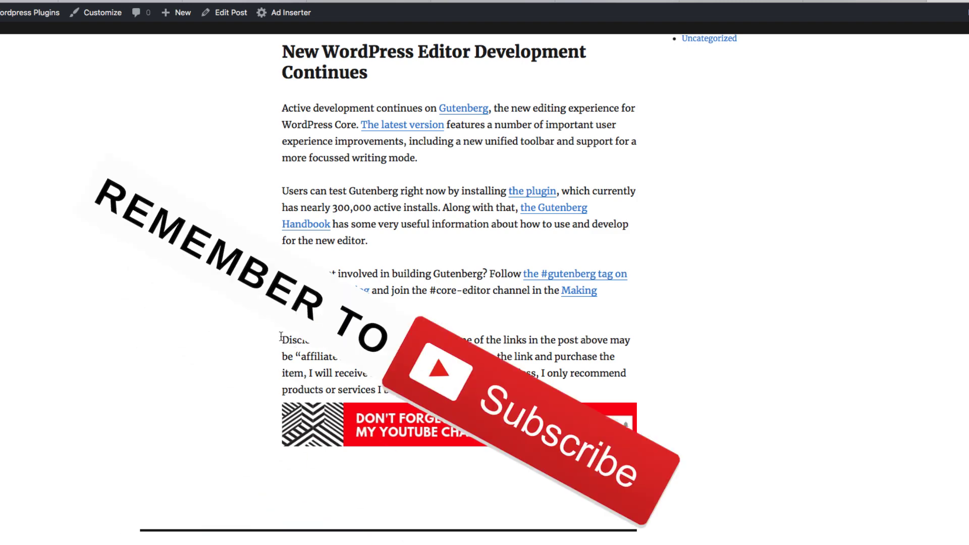
{"action": "left_click_drag", "start_coordinate": [638, 446], "coordinate": [282, 337]}
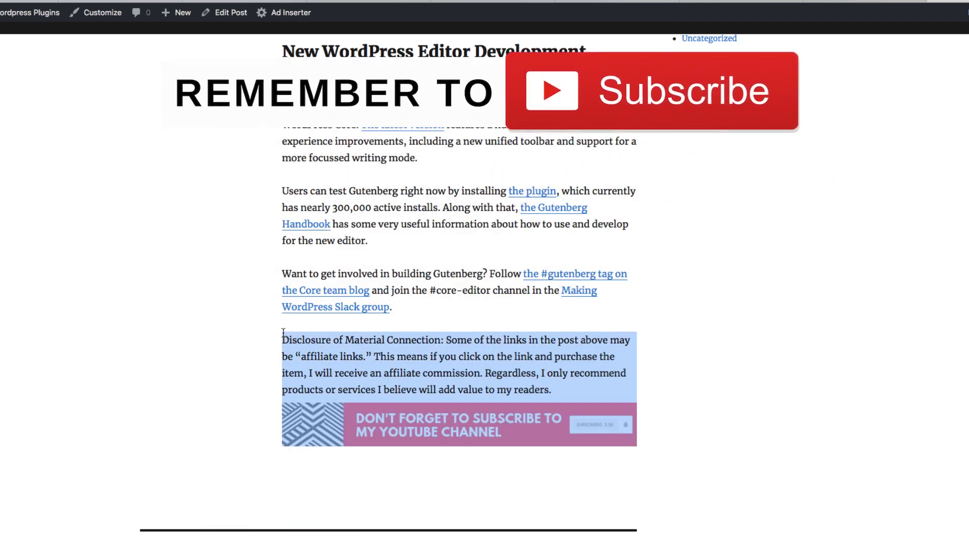
{"action": "left_click", "coordinate": [433, 462]}
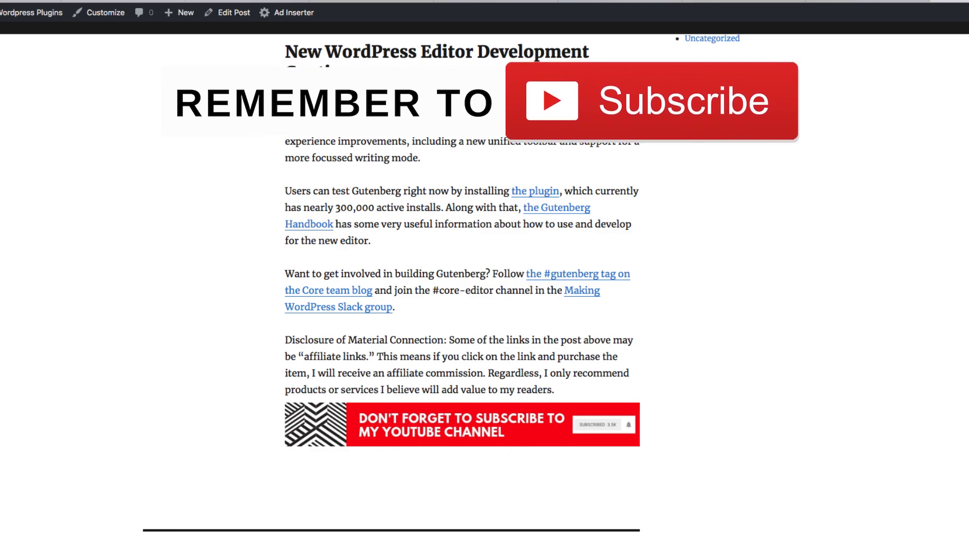
{"action": "scroll", "coordinate": [443, 289], "scroll_direction": "up", "scroll_amount": 1}
{"action": "scroll", "coordinate": [462, 288], "scroll_direction": "up", "scroll_amount": 10}
{"action": "scroll", "coordinate": [462, 288], "scroll_direction": "down", "scroll_amount": 3}
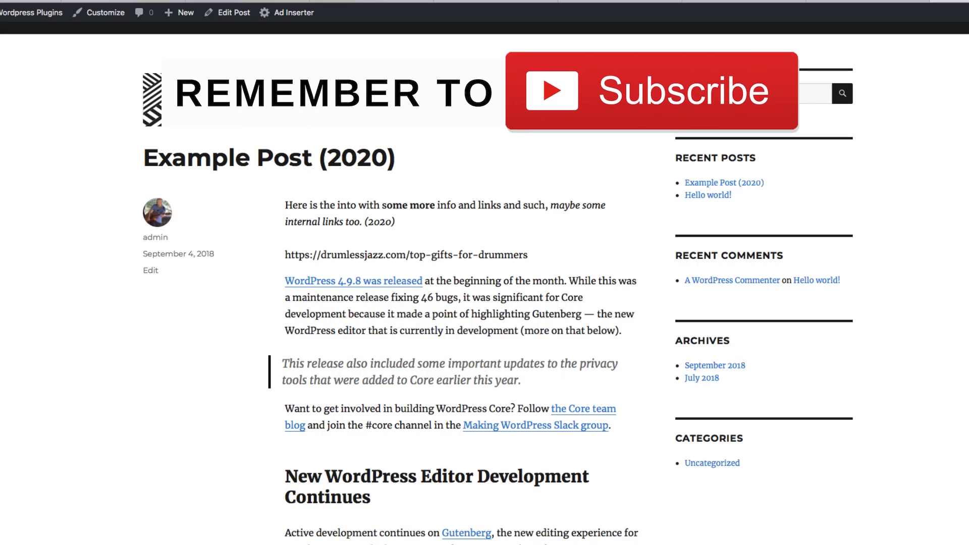
{"action": "scroll", "coordinate": [462, 288], "scroll_direction": "down", "scroll_amount": 2}
{"action": "scroll", "coordinate": [462, 287], "scroll_direction": "down", "scroll_amount": 14}
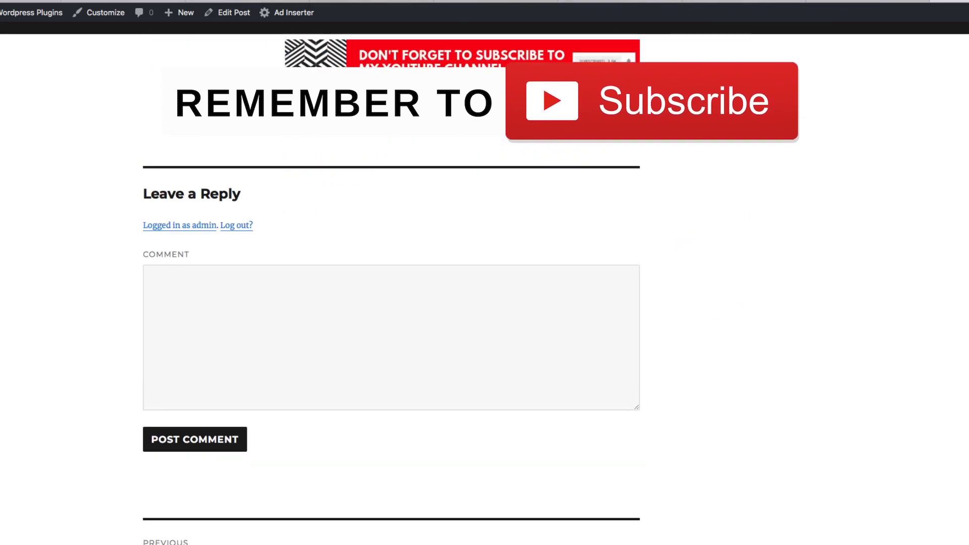
{"action": "scroll", "coordinate": [462, 288], "scroll_direction": "up", "scroll_amount": 6}
{"action": "scroll", "coordinate": [462, 288], "scroll_direction": "up", "scroll_amount": 10}
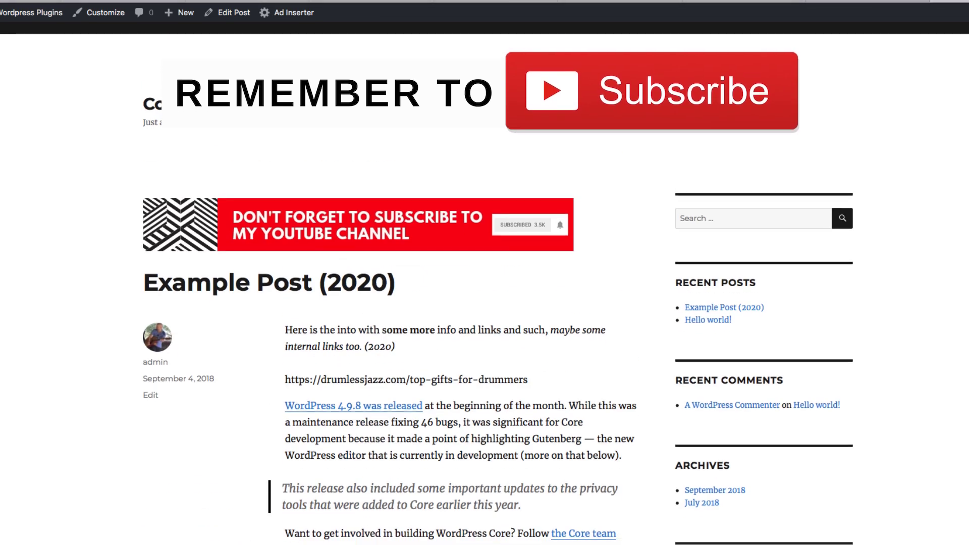
{"action": "scroll", "coordinate": [462, 287], "scroll_direction": "down", "scroll_amount": 2}
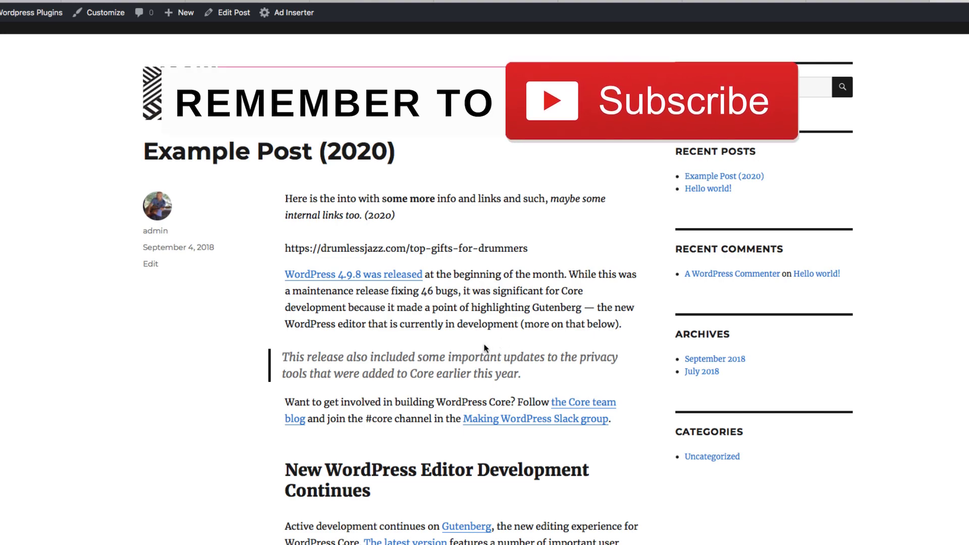
{"action": "scroll", "coordinate": [808, 248], "scroll_direction": "down", "scroll_amount": 15}
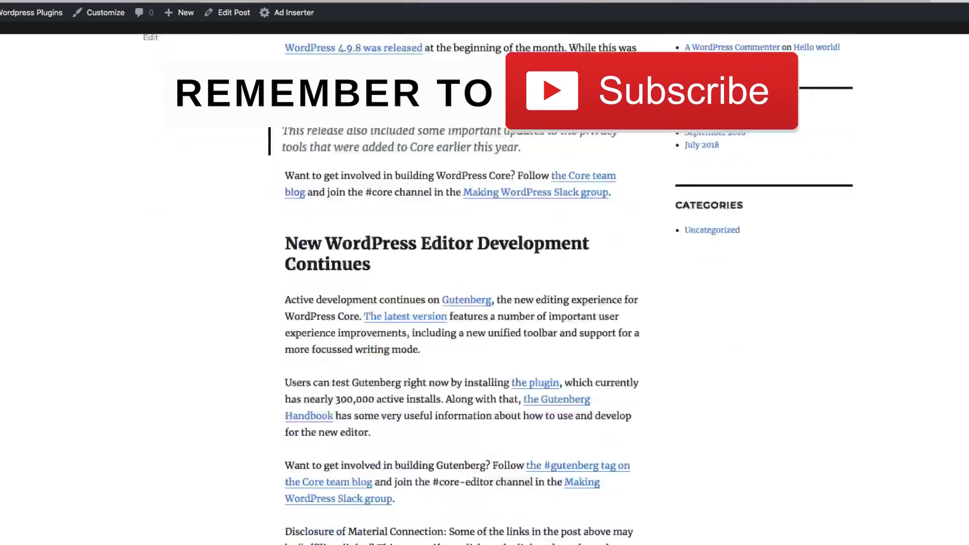
{"action": "scroll", "coordinate": [484, 283], "scroll_direction": "up", "scroll_amount": 15}
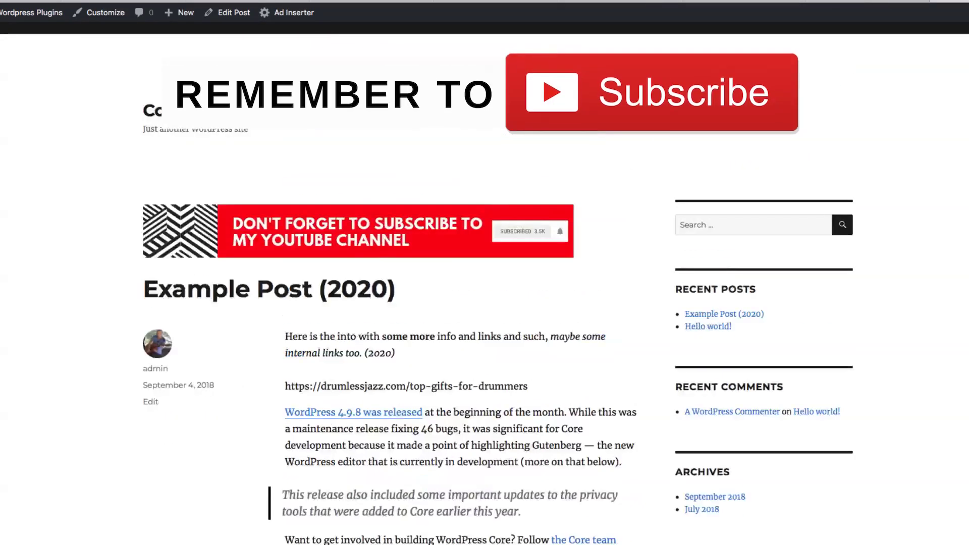
Go through the browser tabs to the 'My Favorite Wordpress Tools & Plugins' affiliate post and show its top.
{"action": "left_click", "coordinate": [849, 3]}
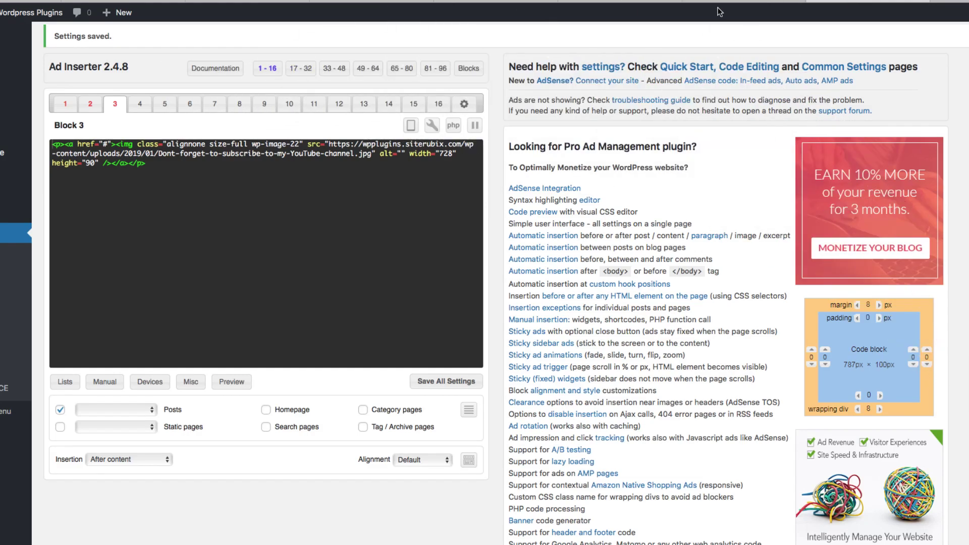
{"action": "left_click", "coordinate": [765, 3]}
{"action": "left_click", "coordinate": [650, 3]}
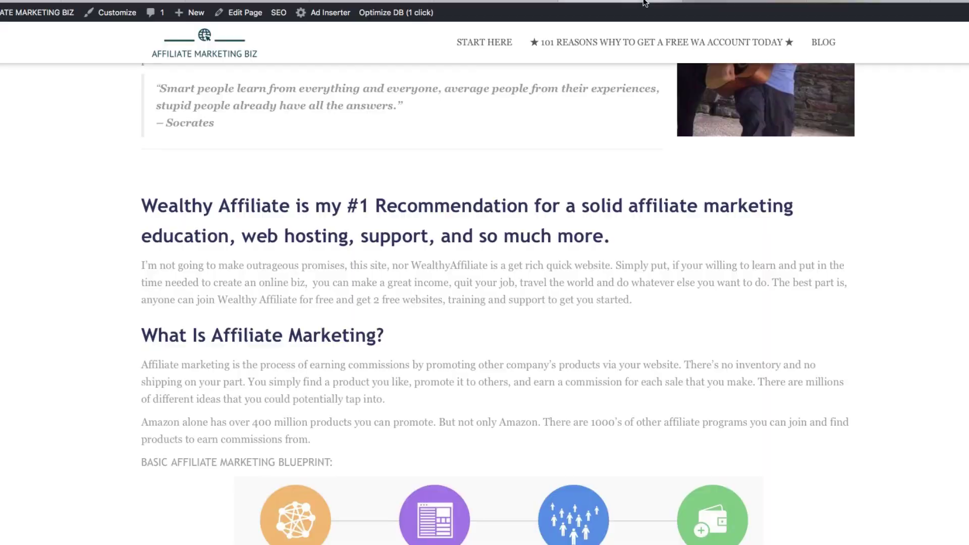
{"action": "left_click", "coordinate": [516, 2]}
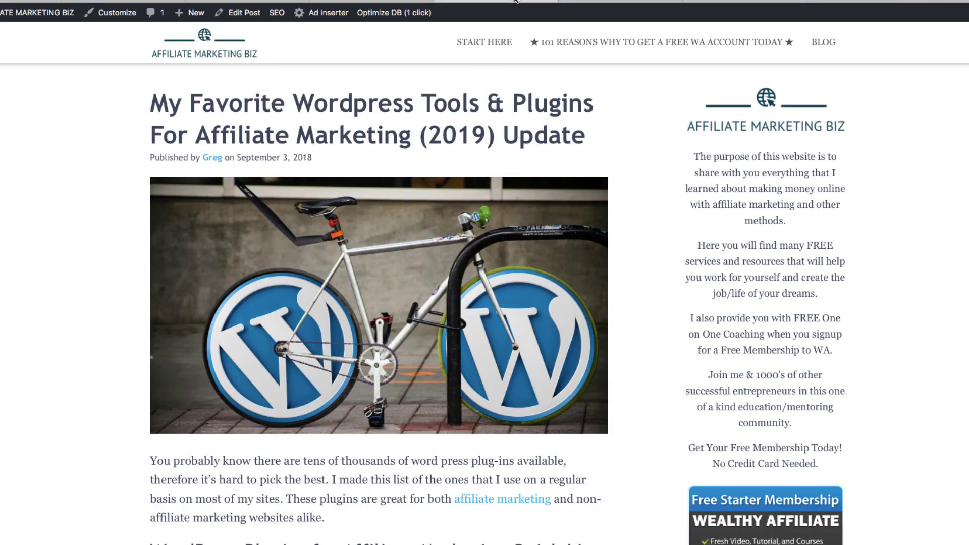